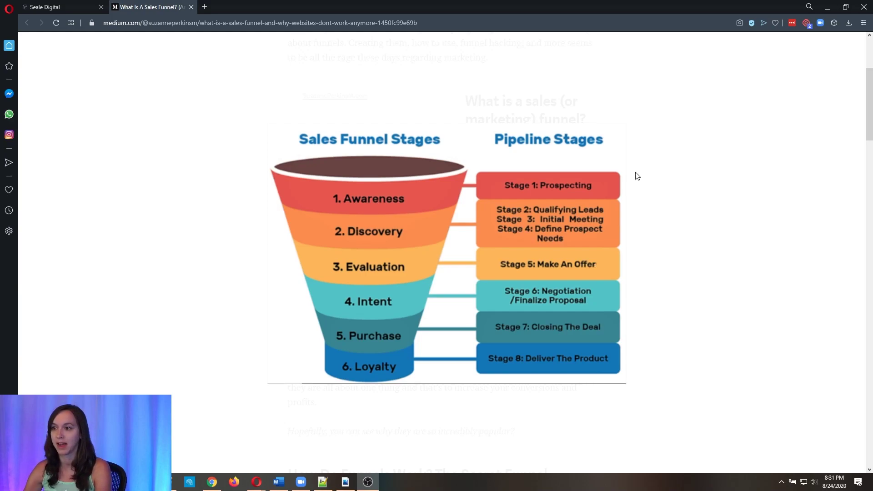
Switch from the Medium article to the Seale Digital tab showing the Bootcamp funnel dashboard.
key(ctrl+Tab)
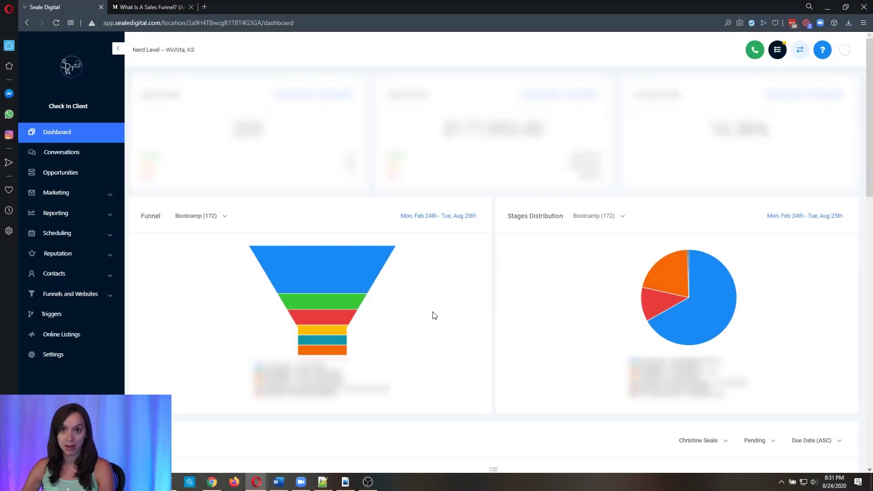
mouse_move(364, 268)
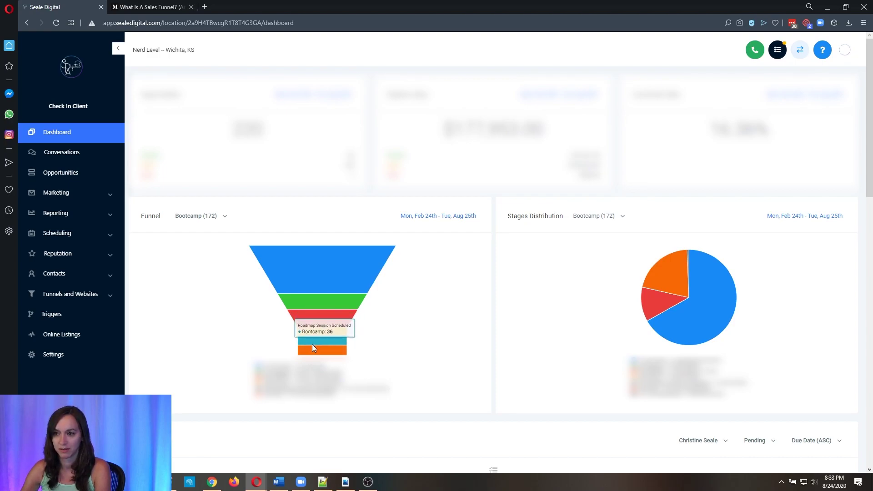
Show opportunities of every status (All) on the Opportunities board.
click(83, 175)
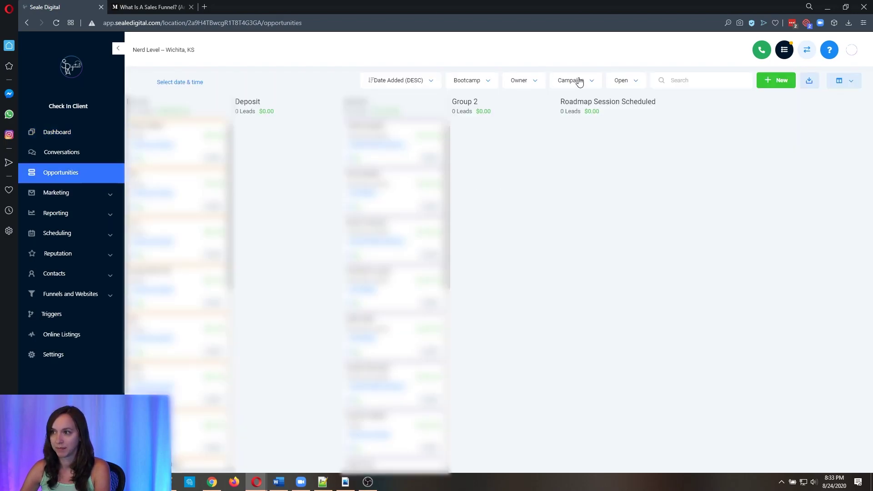
click(609, 82)
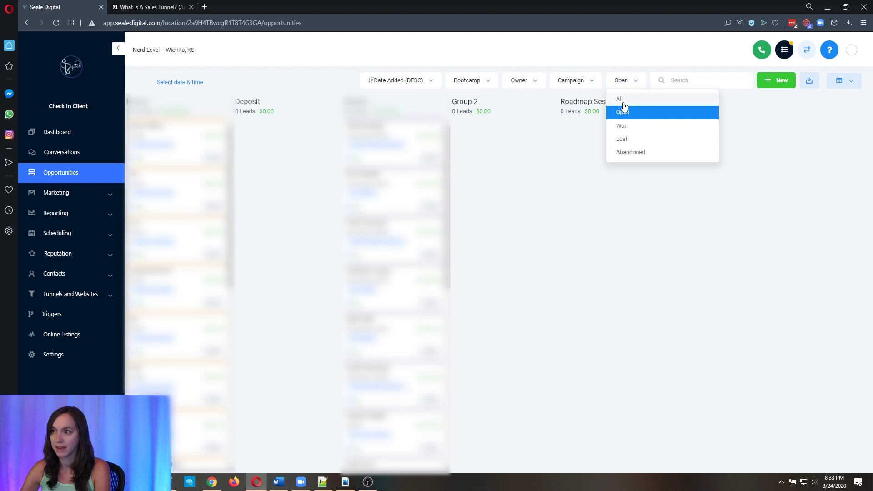
click(620, 100)
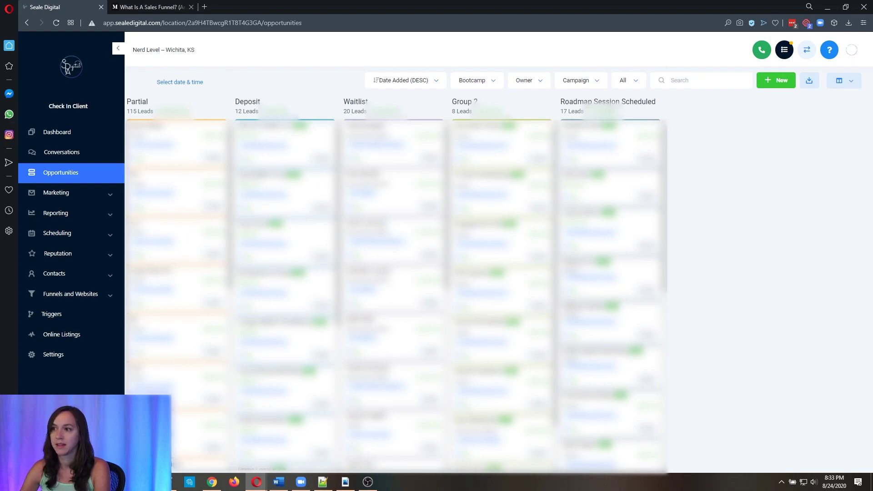
Highlight the Roadmap Session Scheduled and Group 2 lead counts (8 Leads) on the board.
drag(556, 116, 623, 117)
click(623, 118)
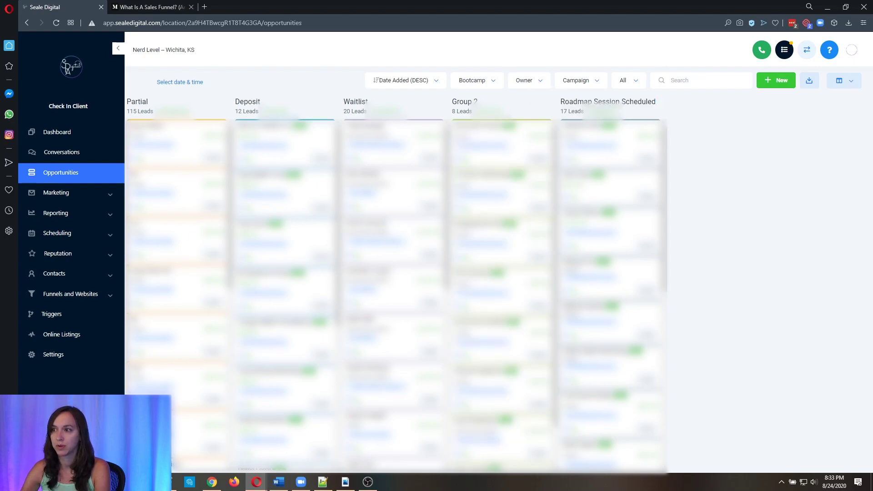
drag(505, 113, 348, 114)
click(348, 113)
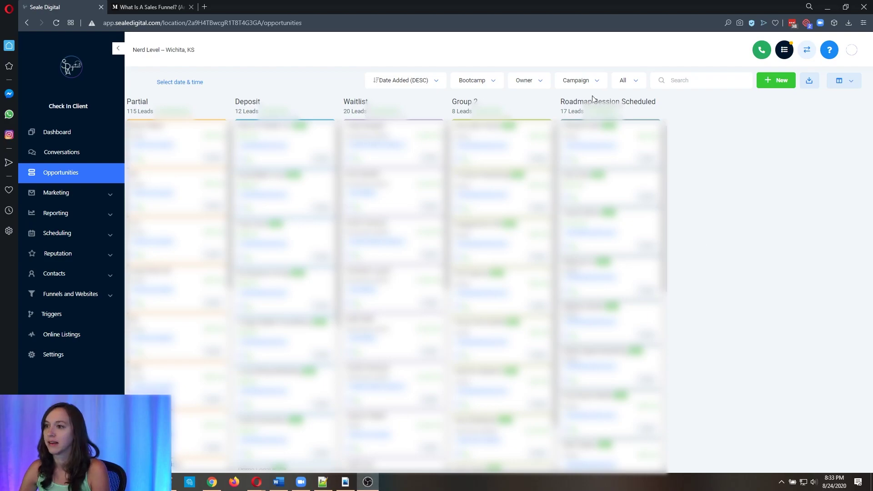
drag(501, 111, 452, 111)
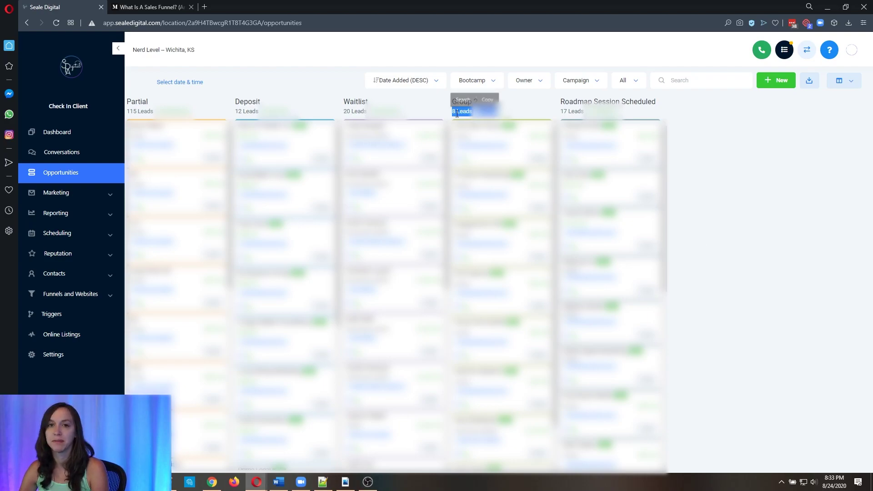
click(516, 114)
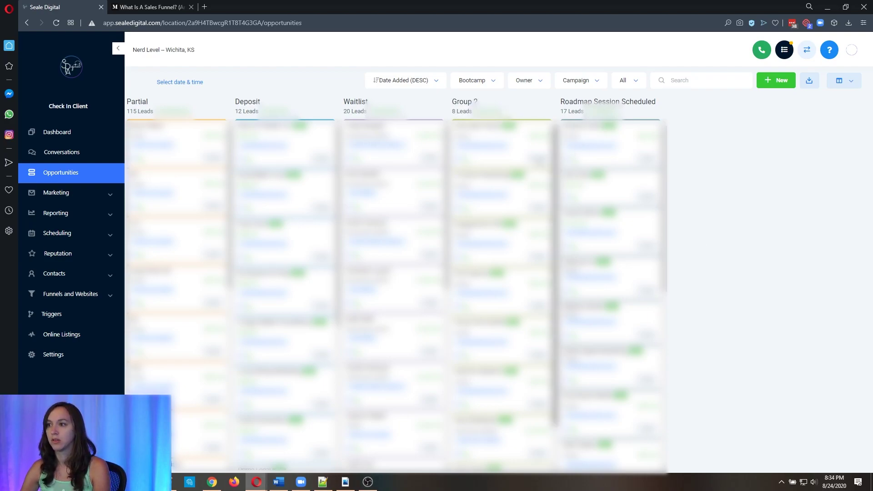
Revisit the dashboard and opportunities board, then open the Company settings page.
click(83, 134)
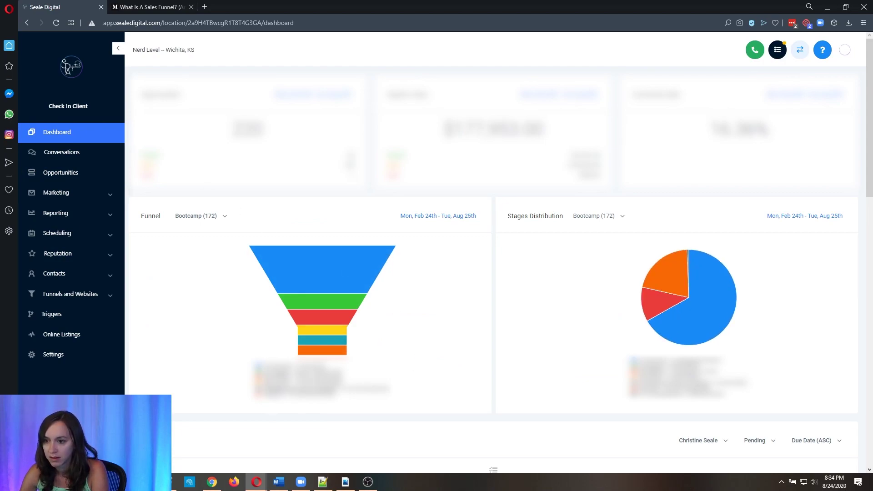
mouse_move(320, 345)
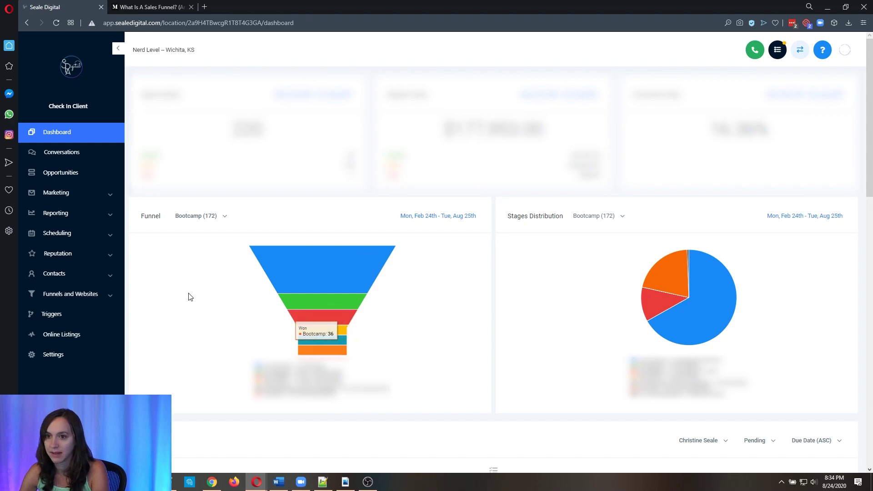
click(88, 174)
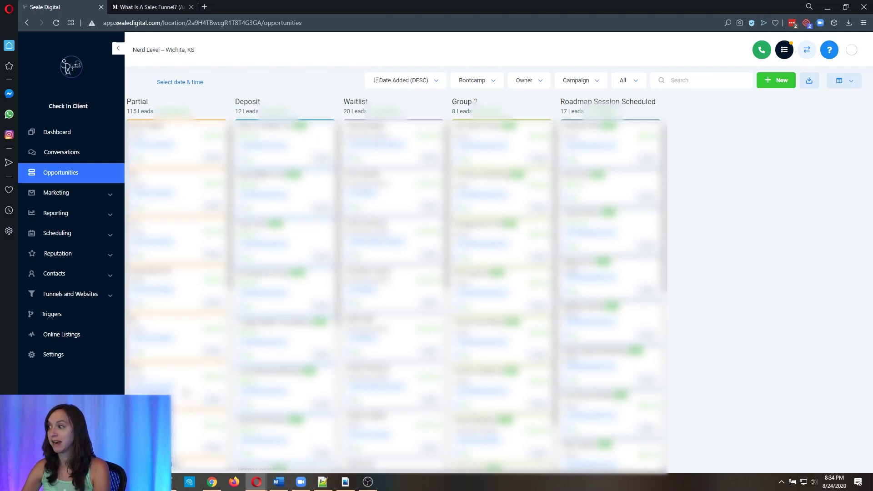
click(65, 365)
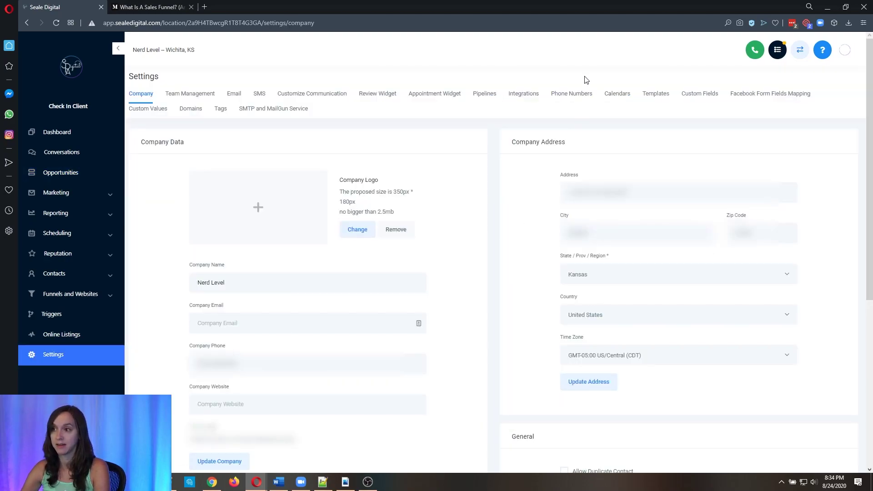
Start a new pipeline named 'The RIGHT ONE'.
click(488, 94)
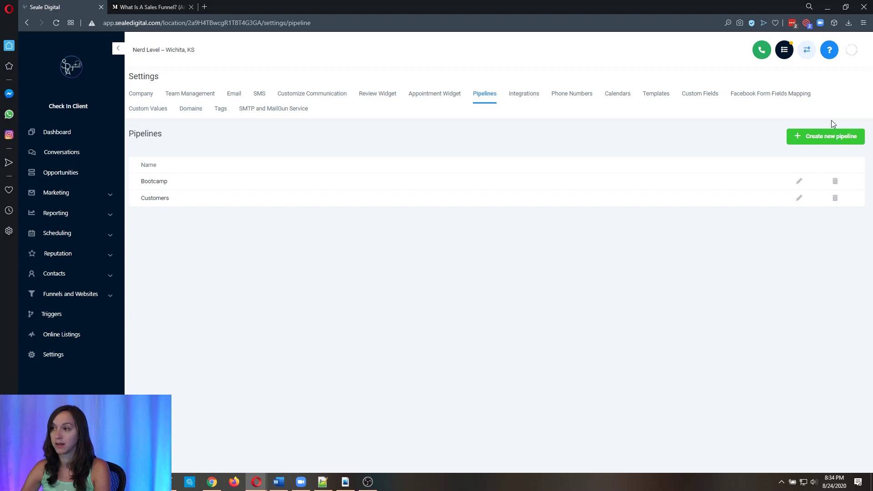
click(841, 135)
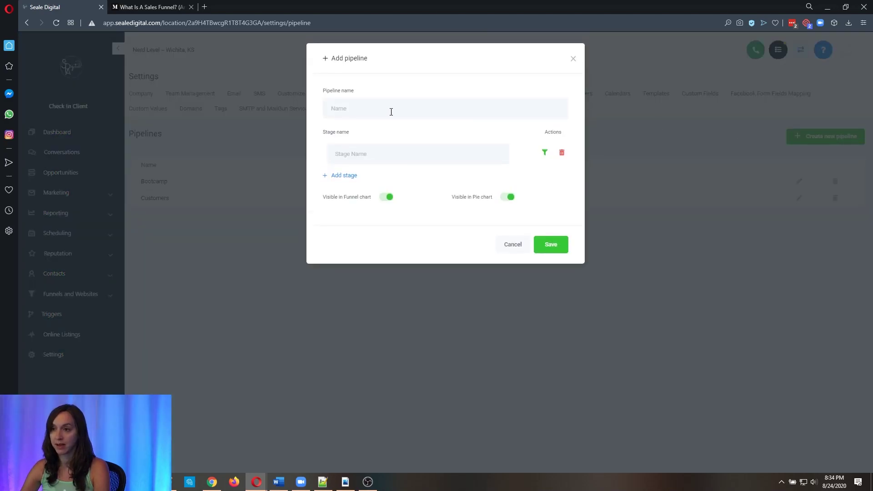
click(389, 110)
text(The )
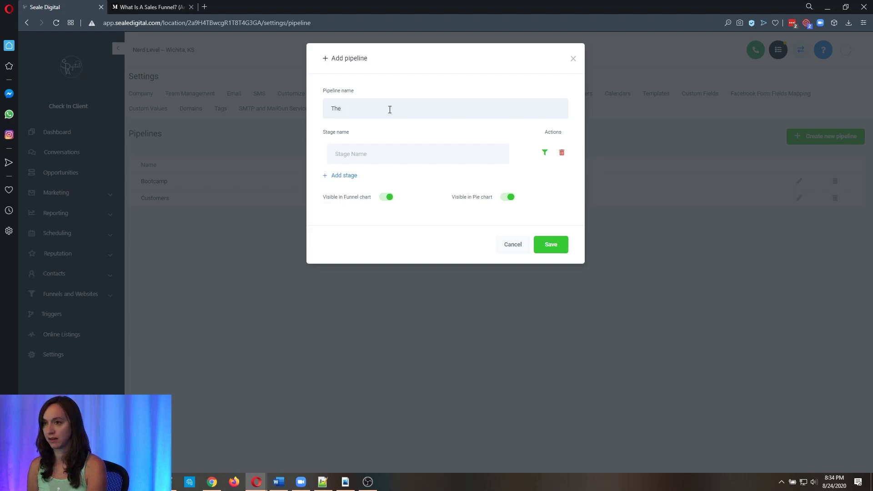
text(RIGHT ONE)
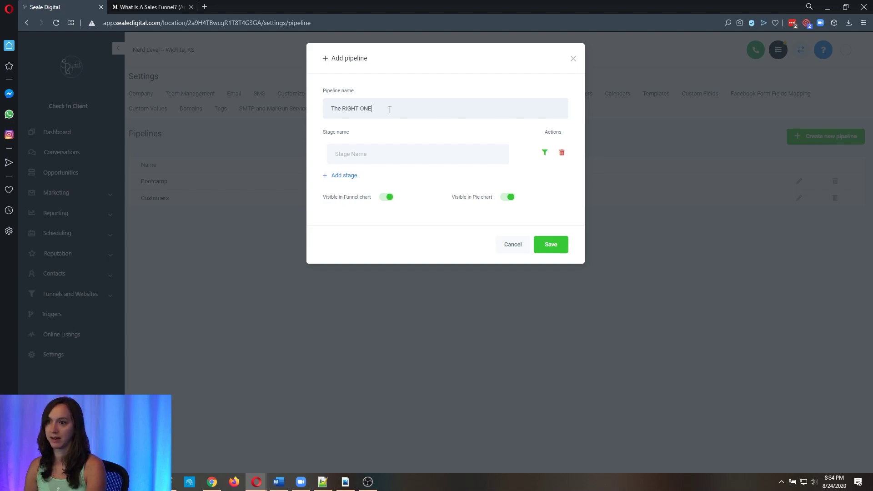
Close the Medium article tab and begin naming the first stage 'Lead In'.
click(391, 154)
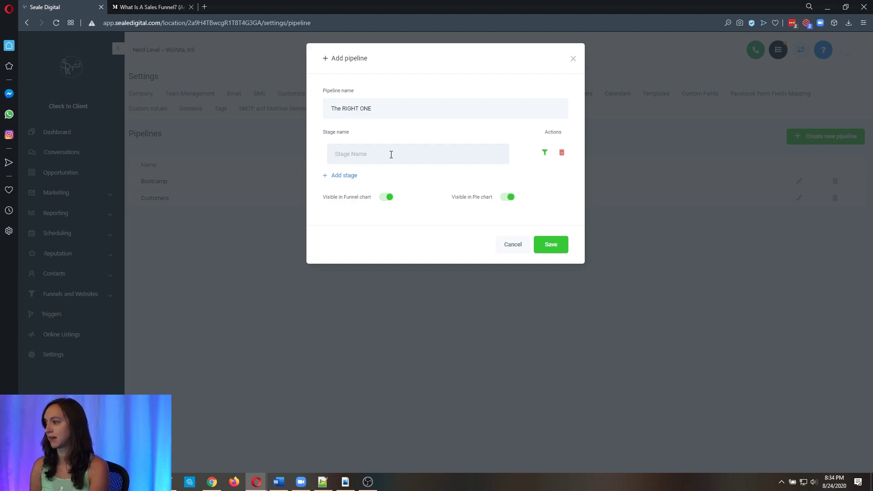
click(152, 7)
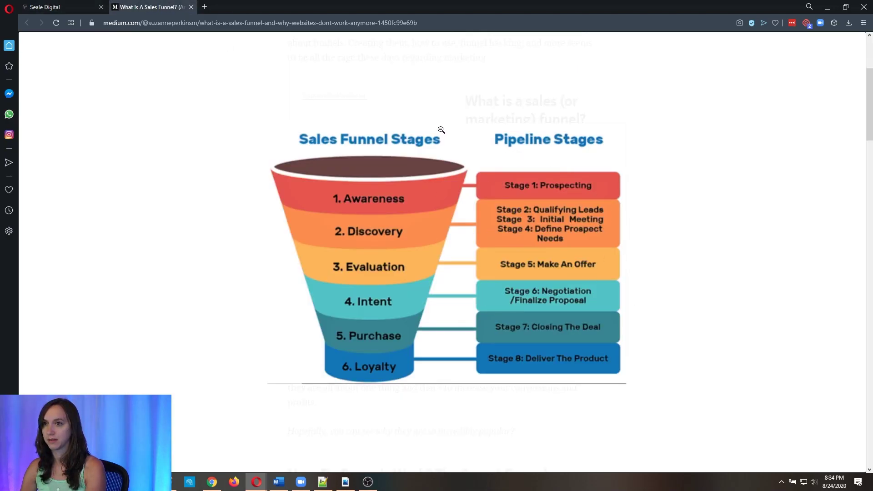
click(191, 7)
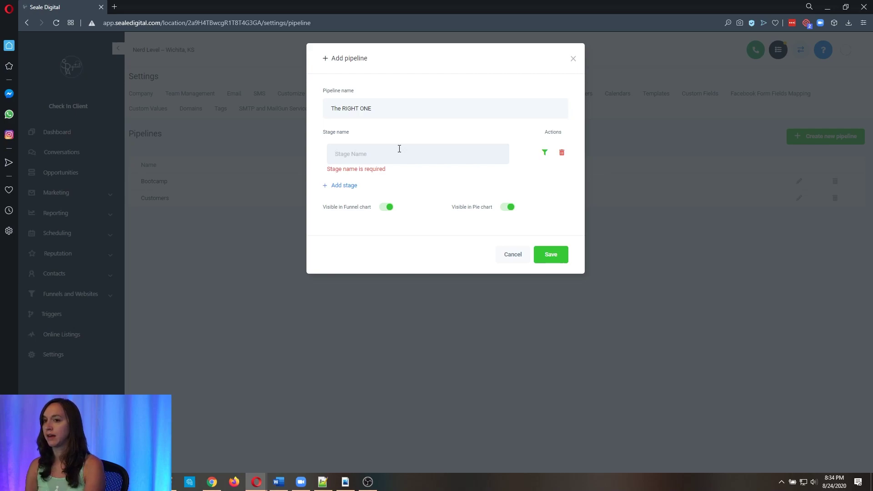
text(Lead In)
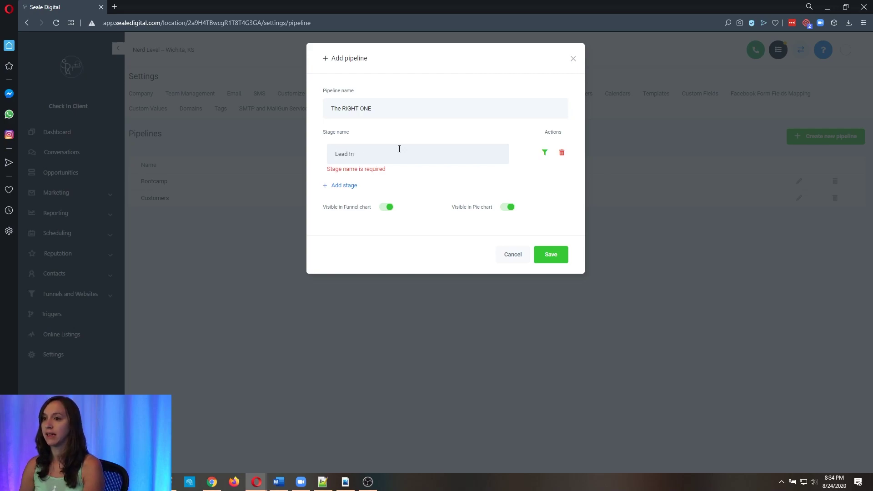
Add a second stage named 'Qualification Call', correcting its spelling.
click(353, 176)
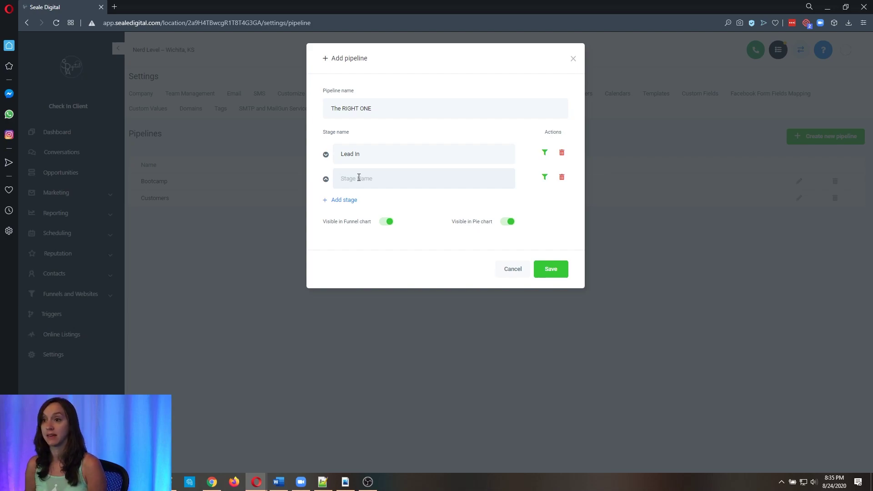
text(Qual )
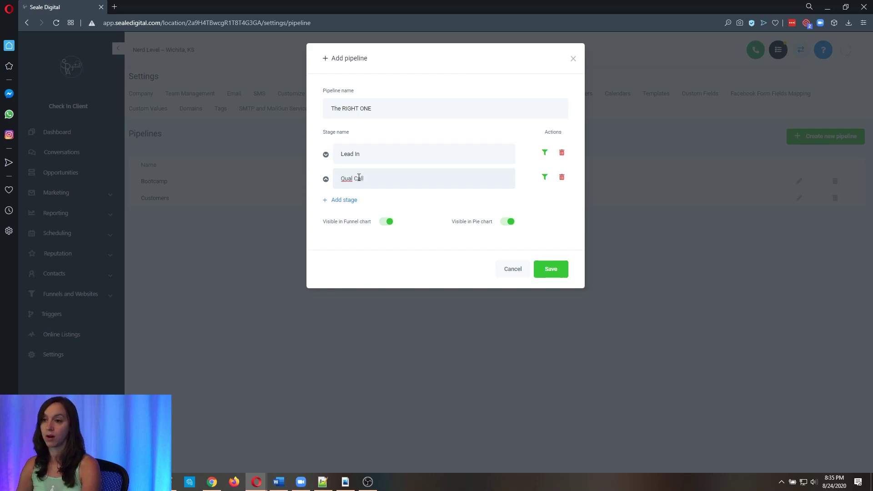
text(Call)
click(342, 200)
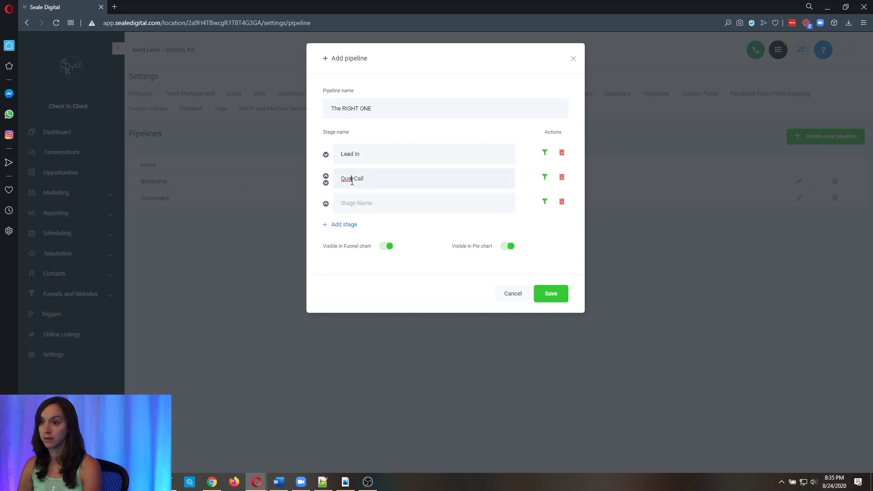
text(ication)
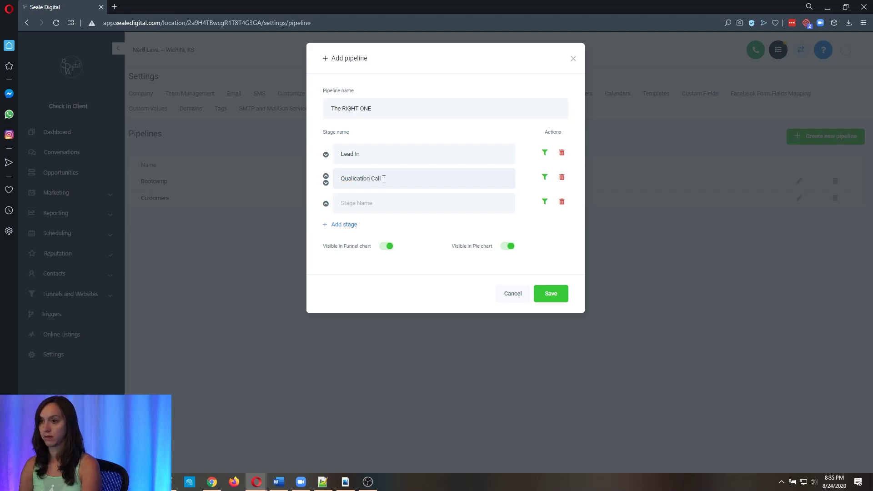
click(366, 179)
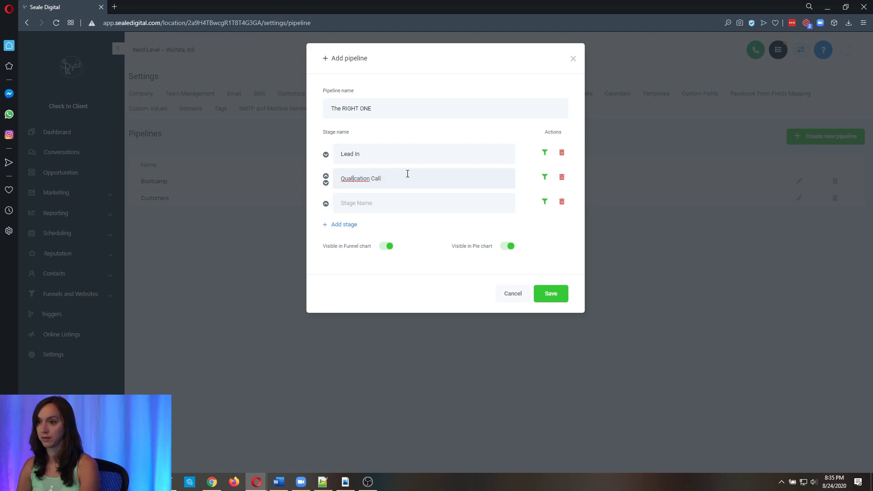
text(fi)
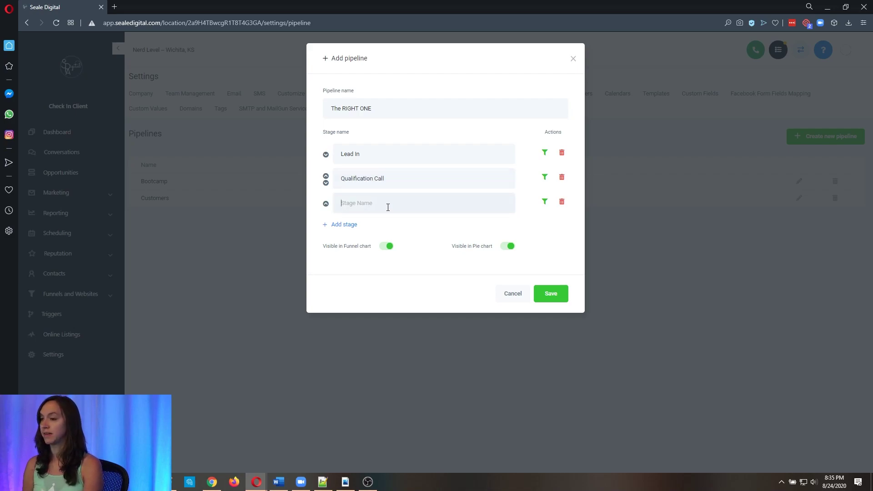
Add stages Demo, Offer Made and Proposal Sent, plus a blank sixth stage row.
text(Demo)
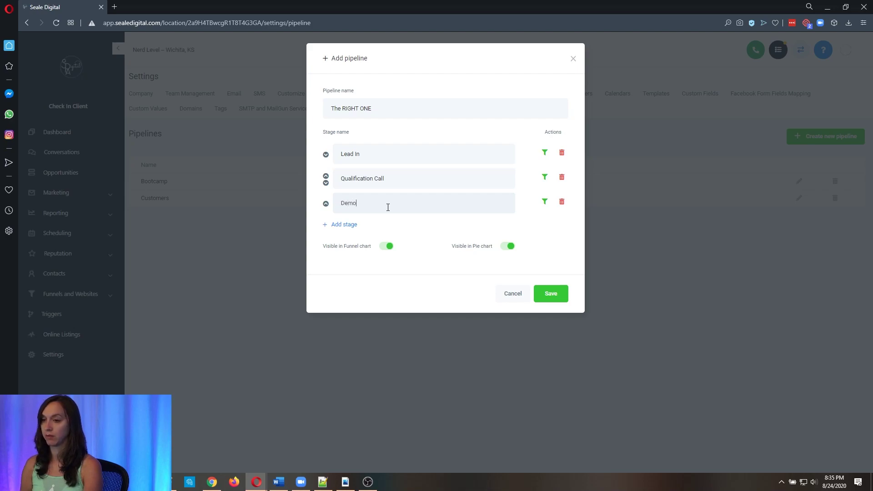
click(354, 224)
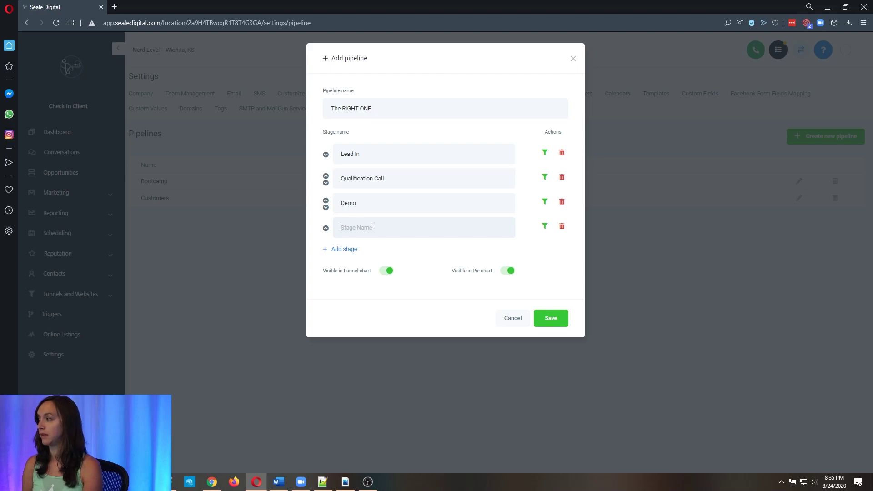
text(Offer Made)
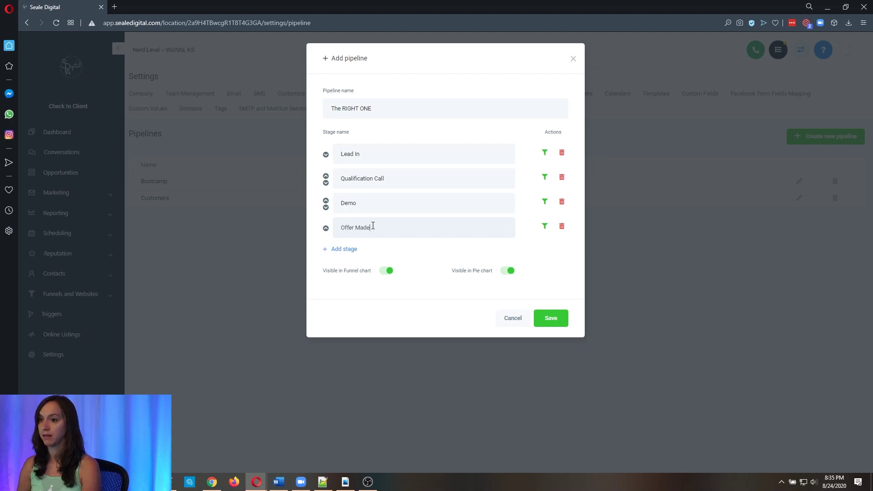
drag(372, 226, 340, 228)
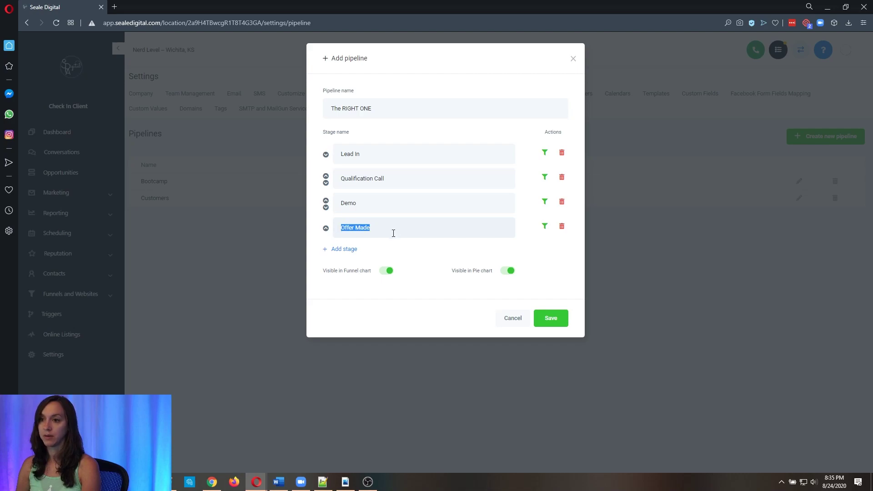
click(343, 249)
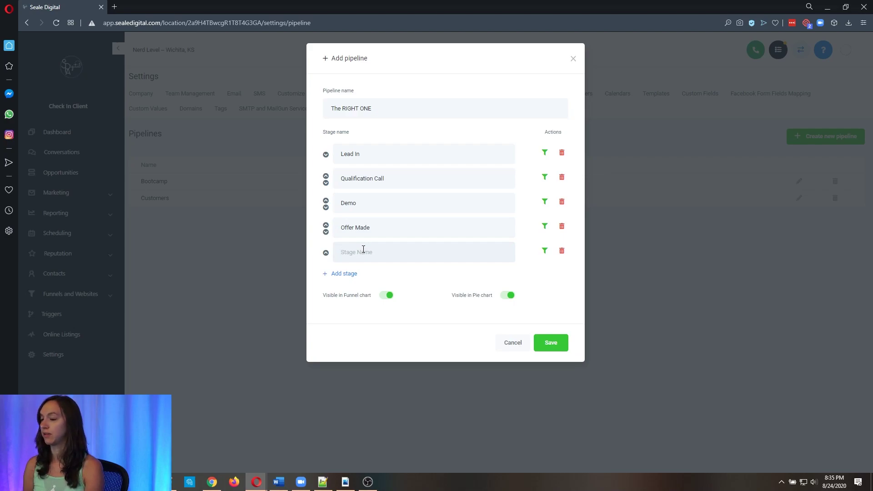
text(Proposal Sent)
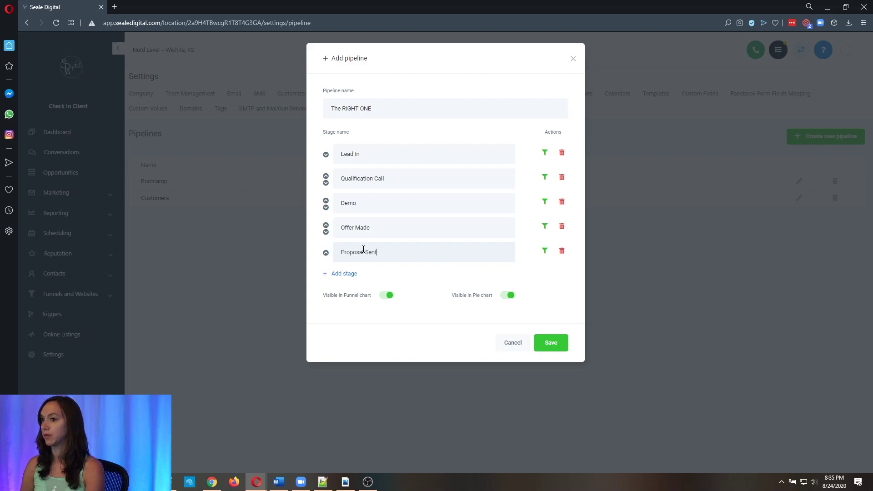
click(352, 273)
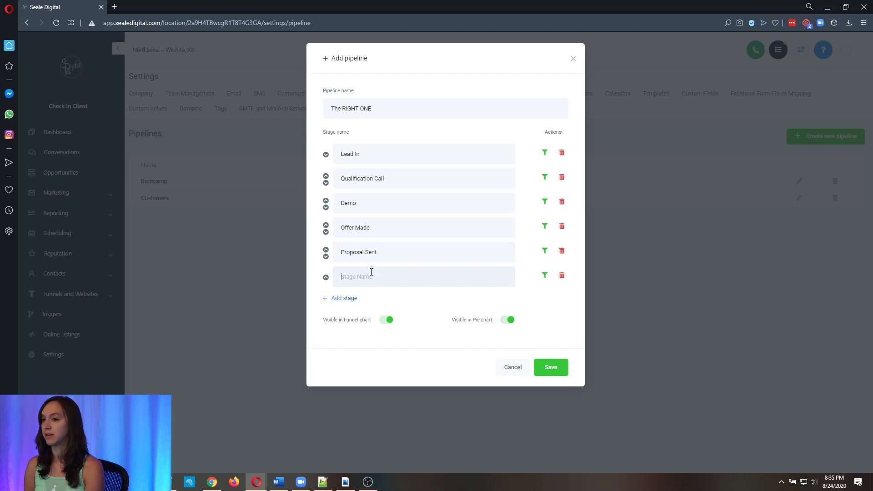
Name the sixth stage 'Won' and save The RIGHT ONE pipeline.
text(Won)
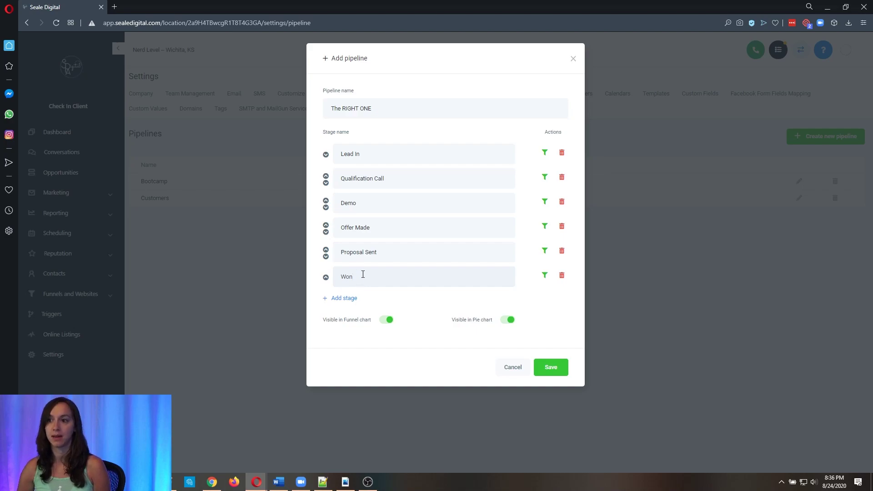
click(551, 366)
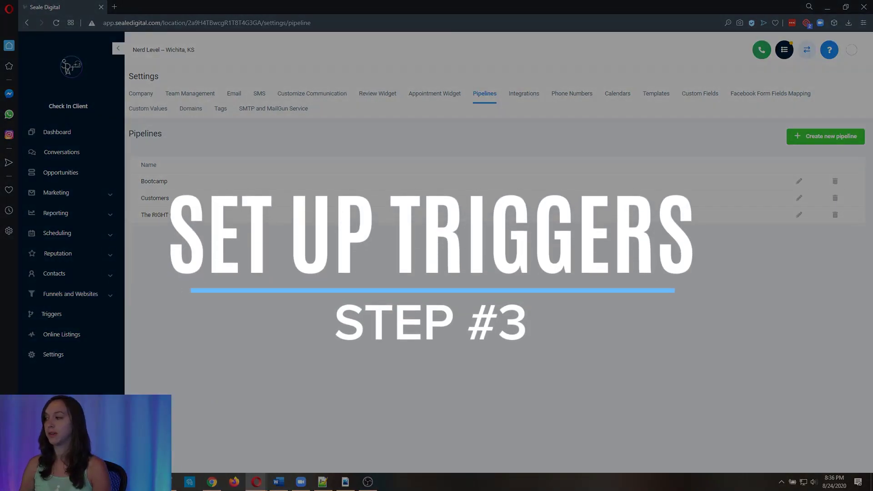
Go to Triggers and start a new basic trigger rule.
click(91, 315)
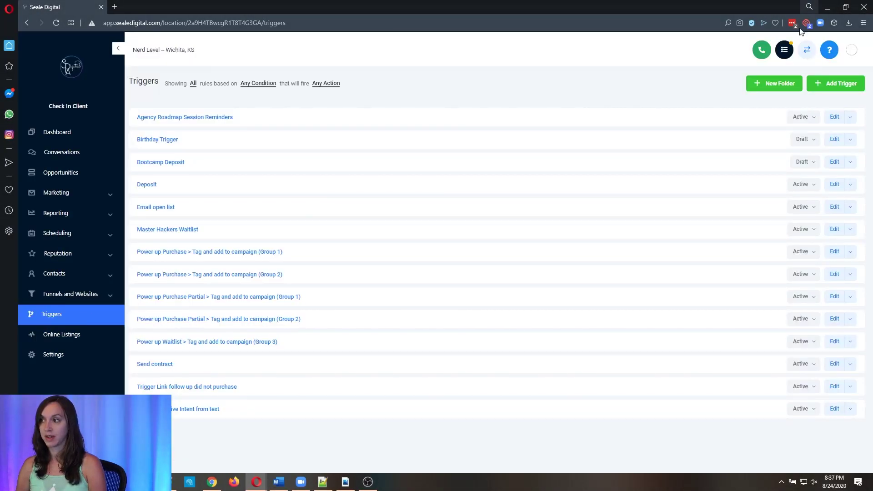
click(836, 82)
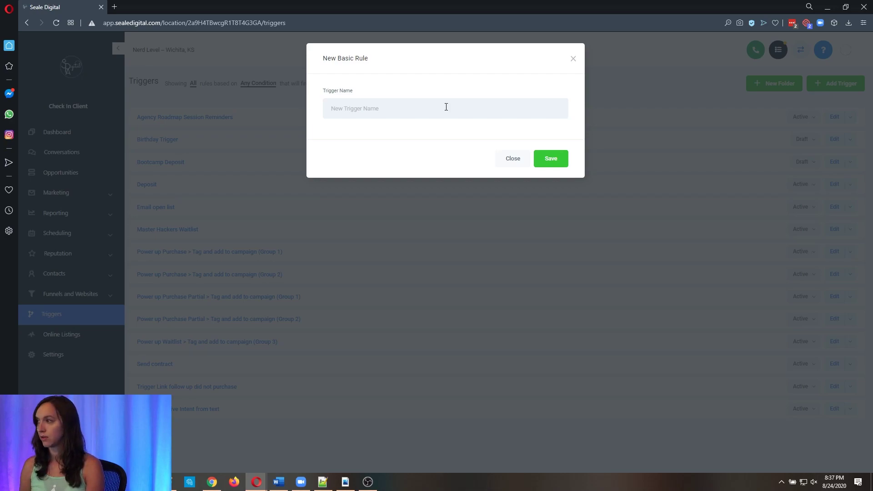
Name the trigger '1. Pipeline Prospecting' and save it as a draft.
click(446, 107)
key(Return)
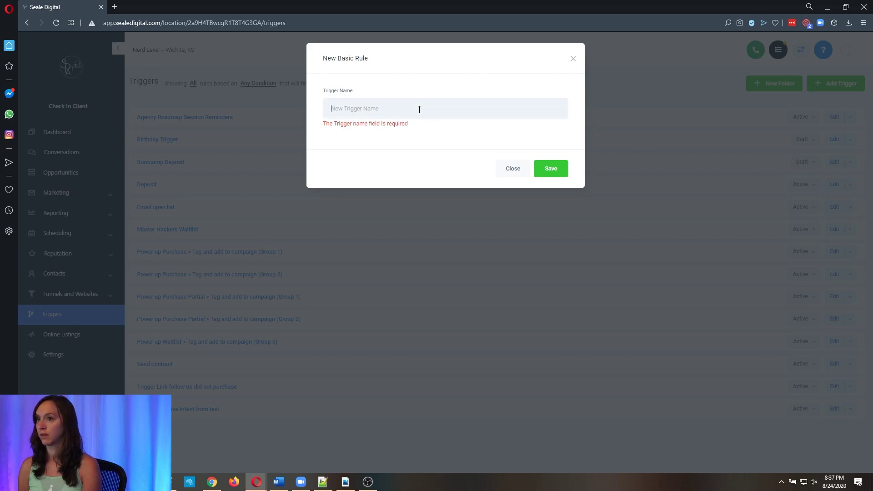
text(1.)
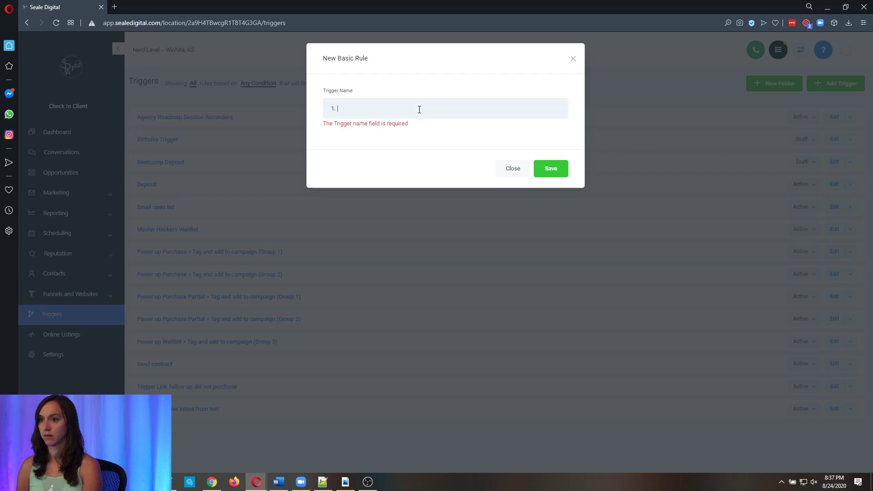
key(BackSpace)
key(BackSpace)
key(BackSpace)
text(Pipeli)
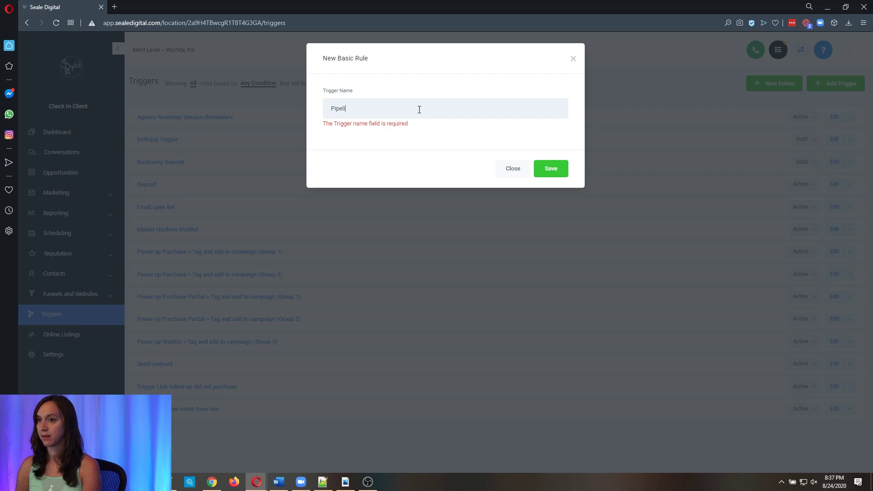
text(ne 1)
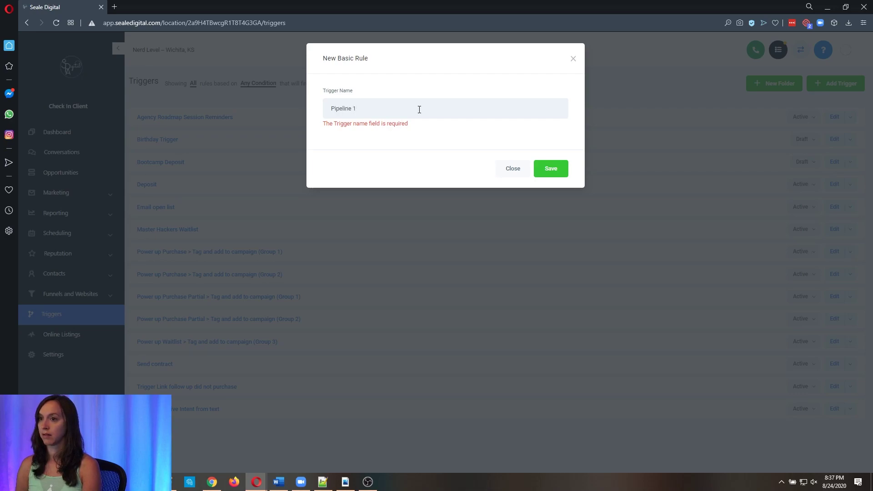
text(. Prospecting)
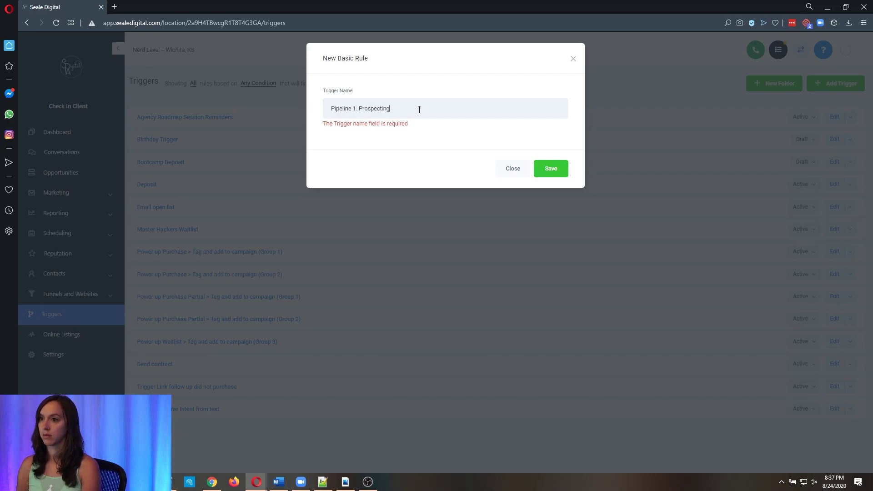
click(358, 109)
key(BackSpace)
key(BackSpace)
key(BackSpace)
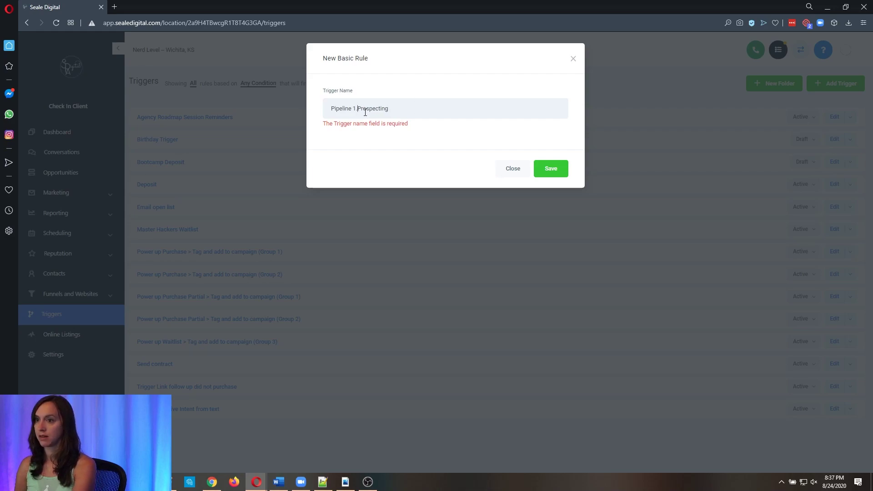
click(335, 109)
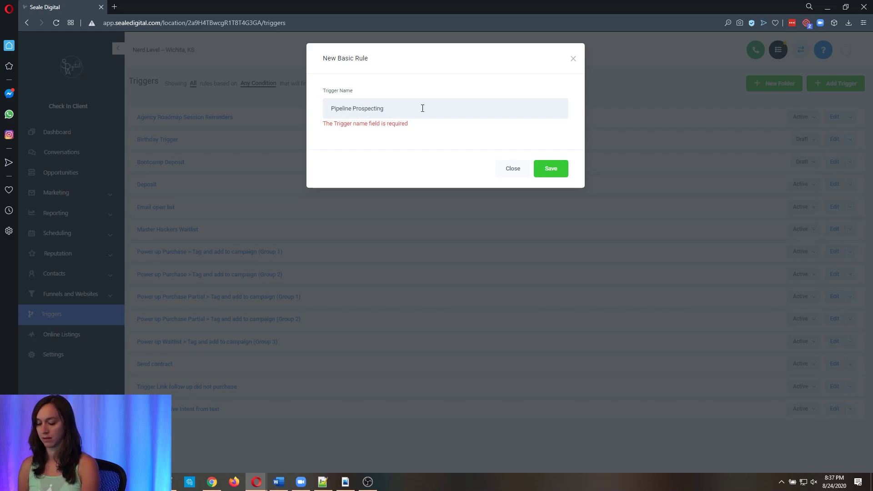
text(1.)
click(562, 169)
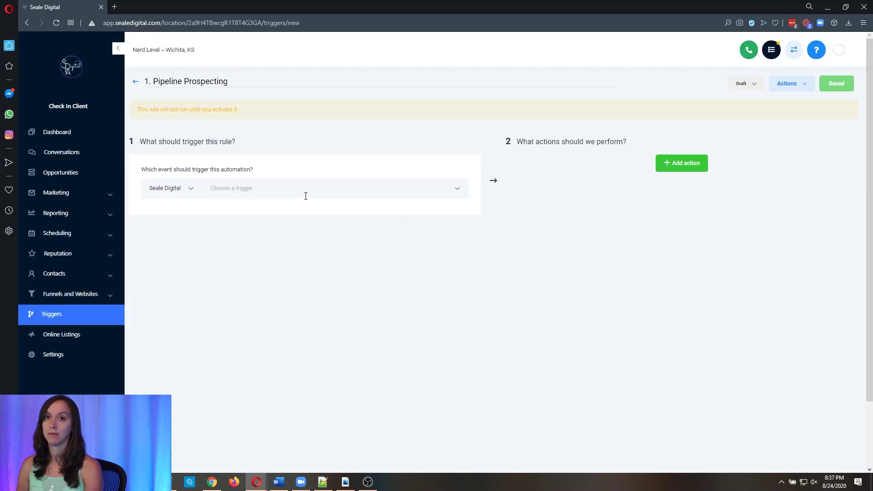
Set the rule's trigger event to Form Submitted and add a first action.
click(305, 191)
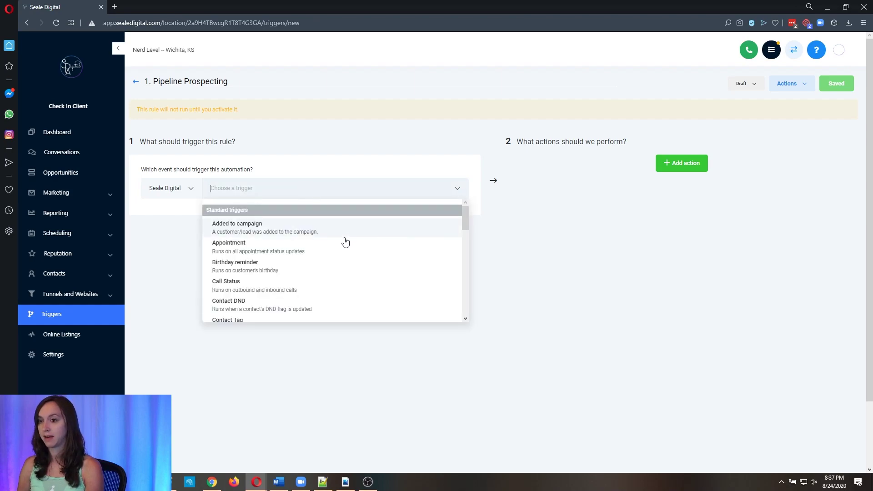
scroll(349, 257, down, 1)
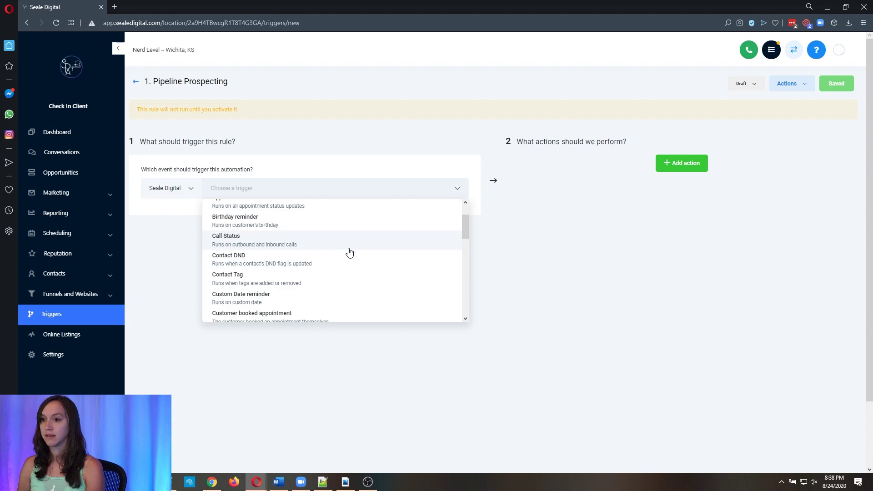
scroll(349, 252, down, 1)
scroll(348, 249, down, 2)
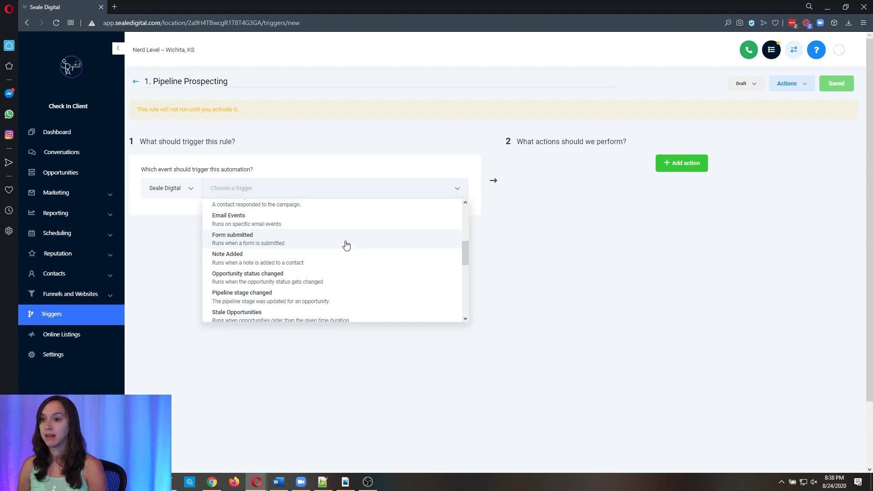
click(346, 245)
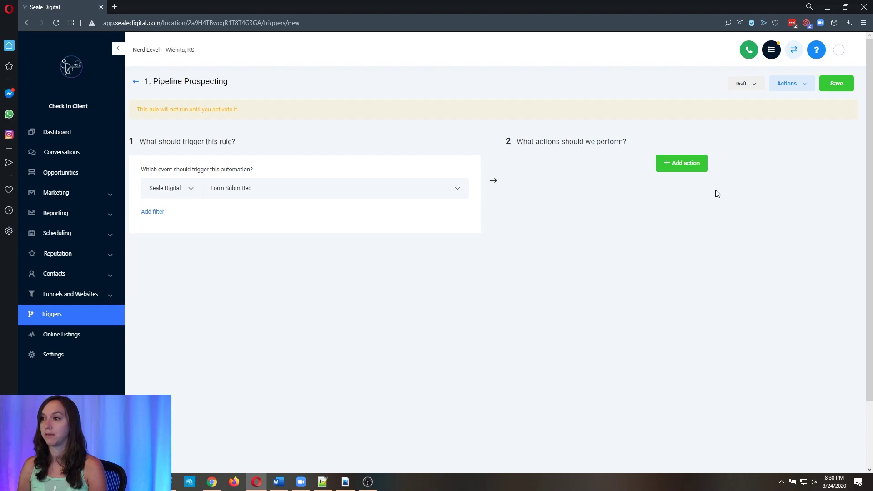
click(691, 169)
Choose the Add/Update Opportunity action in The RIGHT ONE pipeline at stage Lead In.
click(655, 189)
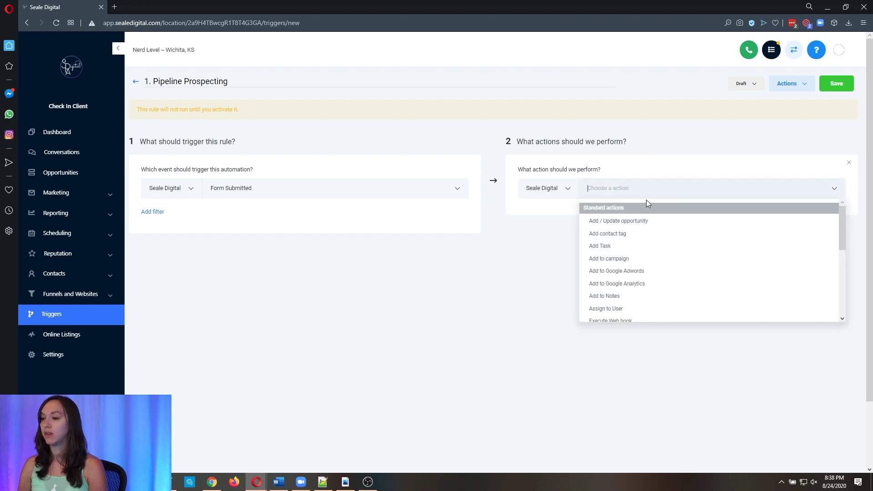
click(643, 221)
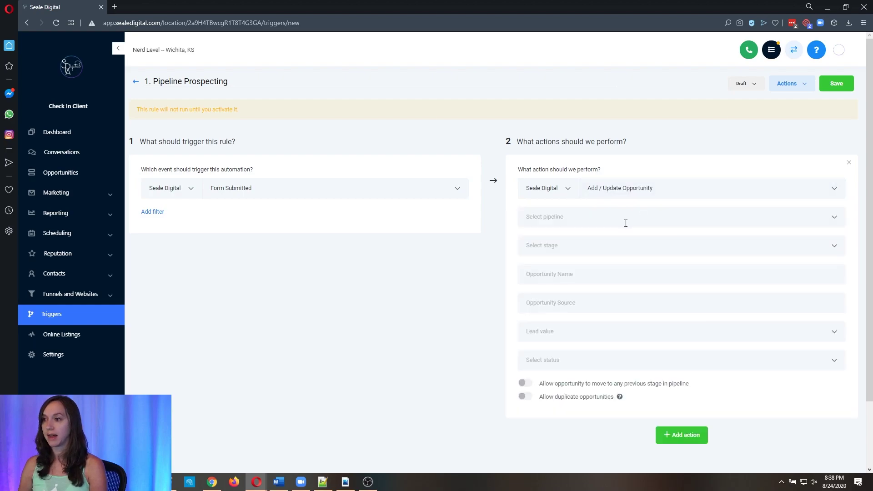
click(626, 223)
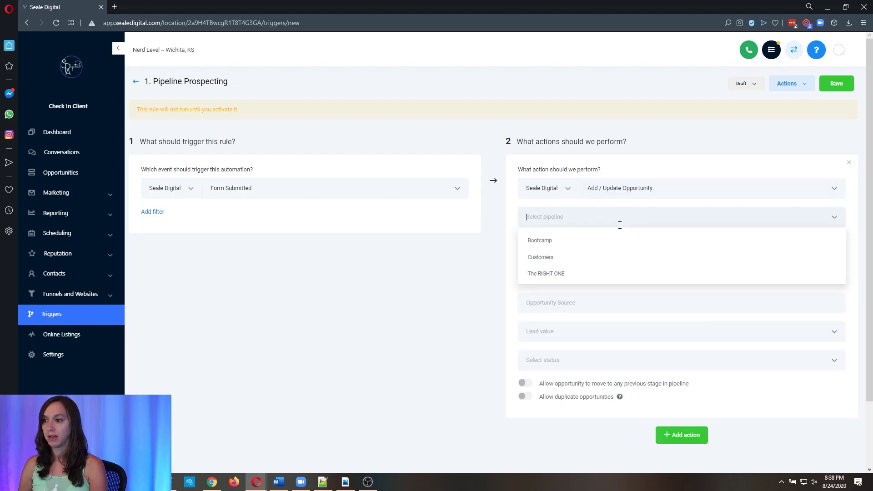
click(550, 273)
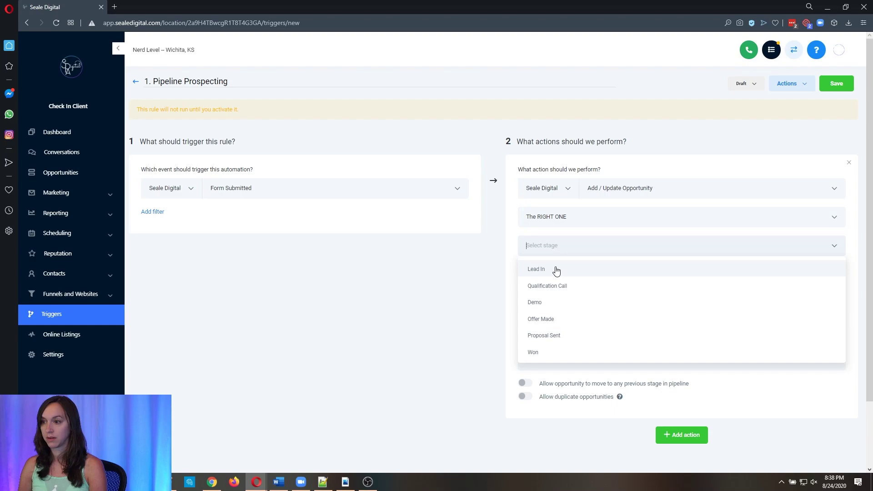
click(555, 267)
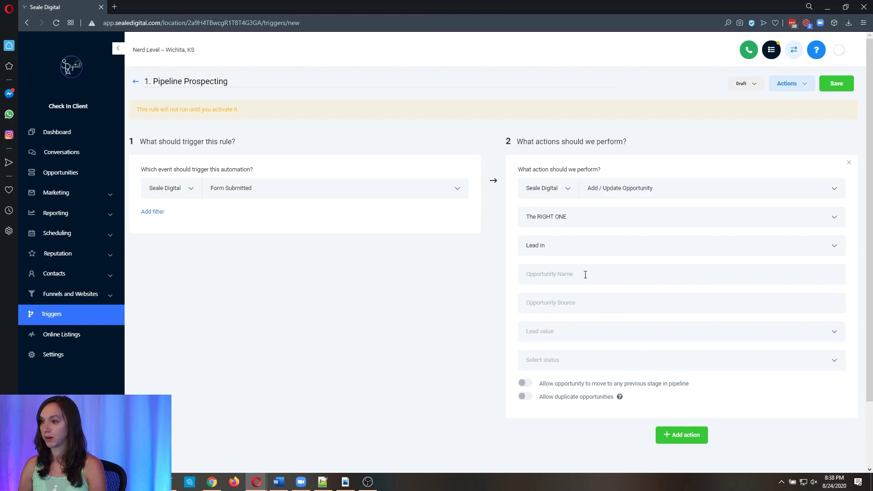
Set opportunity source Form, lead value 500 and status Open.
click(568, 304)
text(Form)
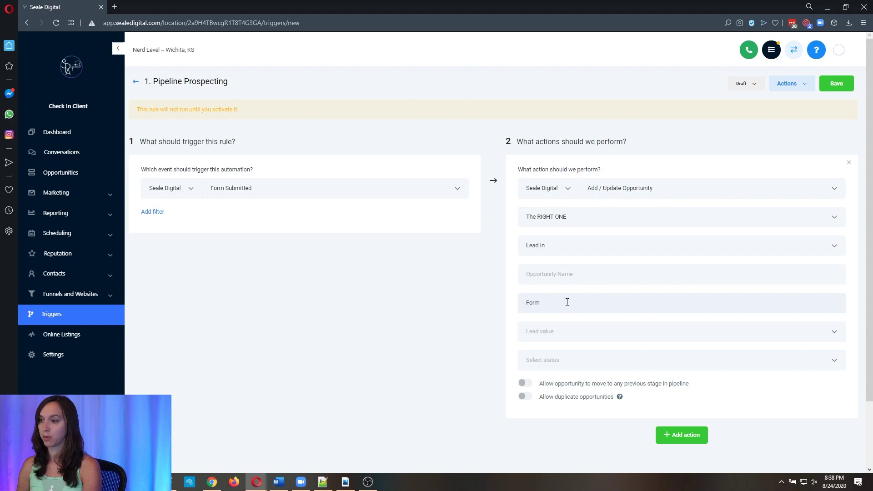
click(558, 331)
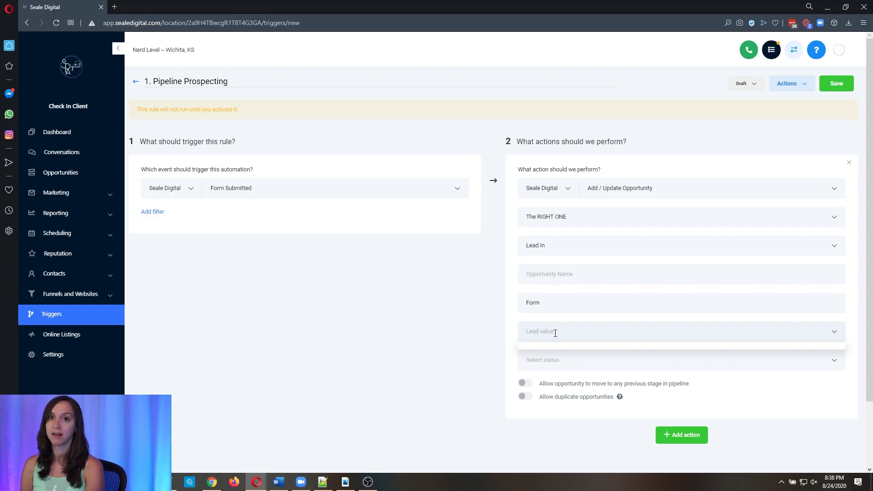
text(500)
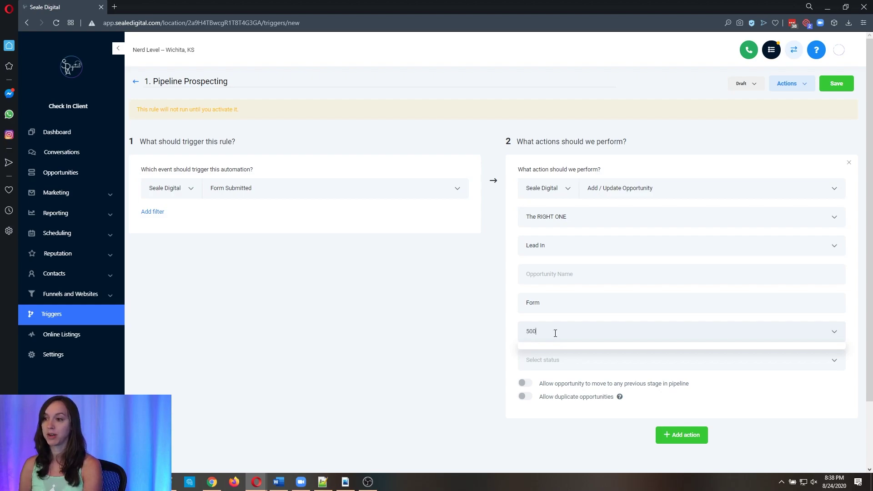
click(466, 347)
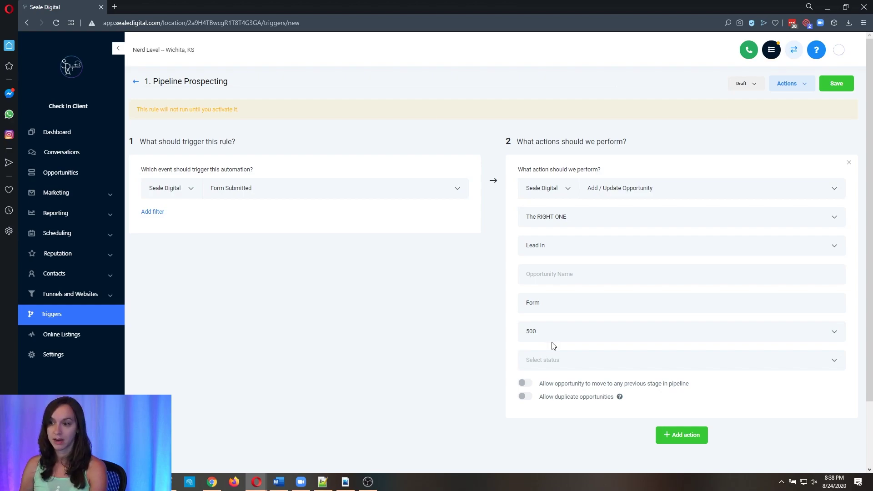
click(562, 361)
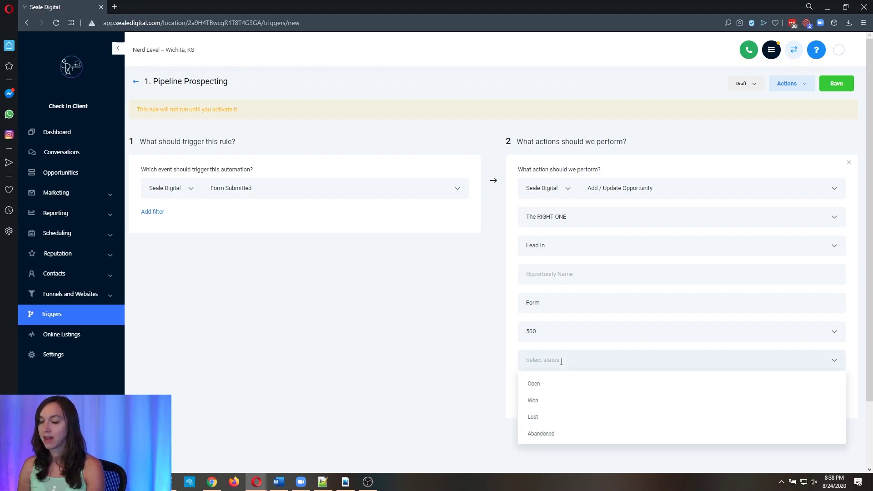
click(537, 386)
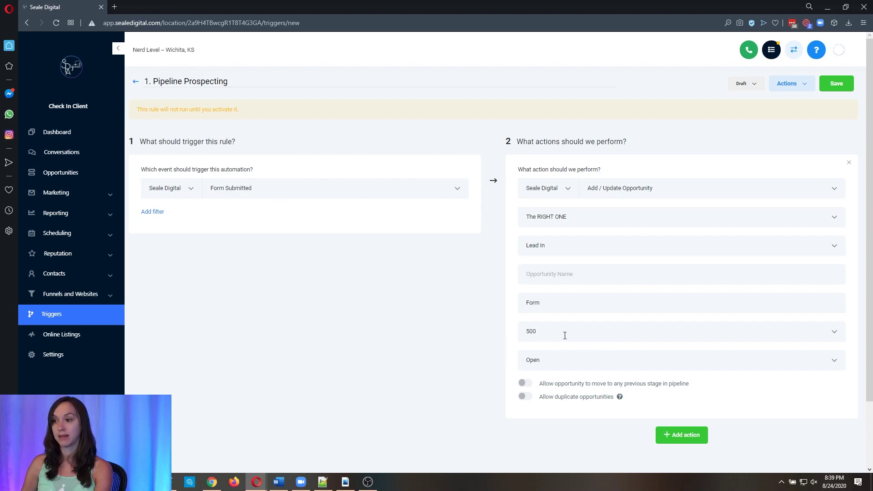
Clear and re-enter the lead value as 500.
drag(564, 335, 445, 348)
key(BackSpace)
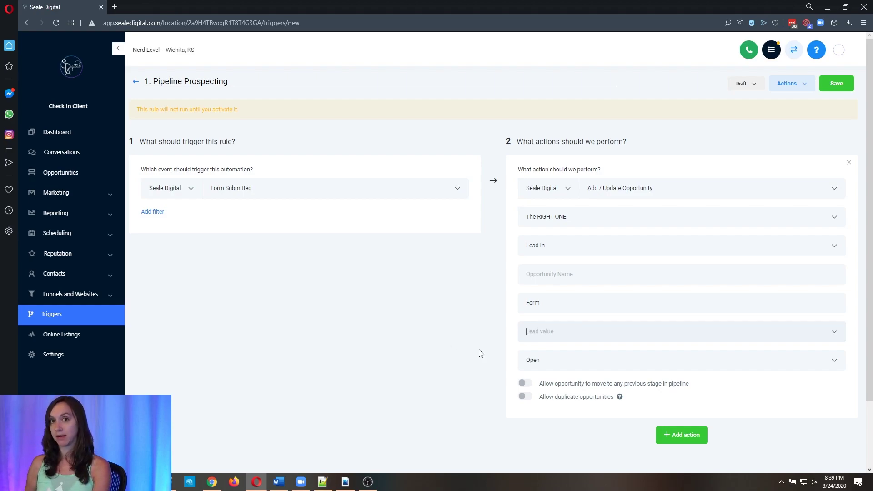
click(588, 328)
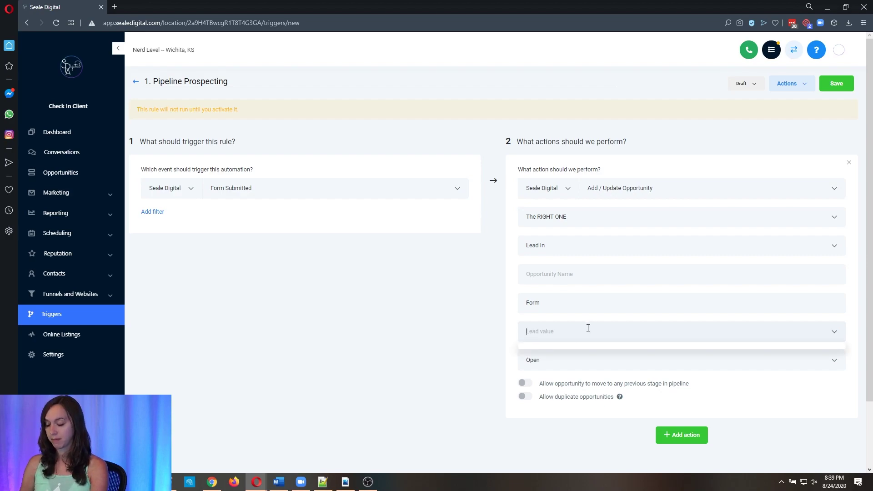
text(500)
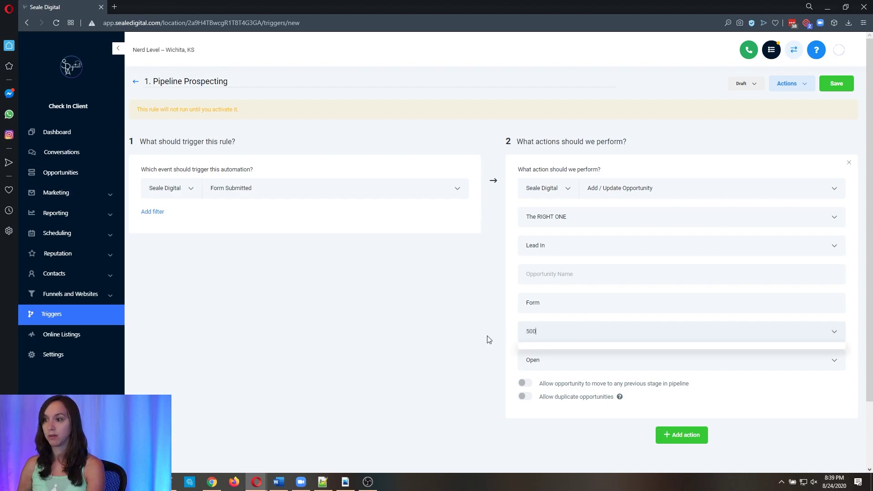
click(361, 342)
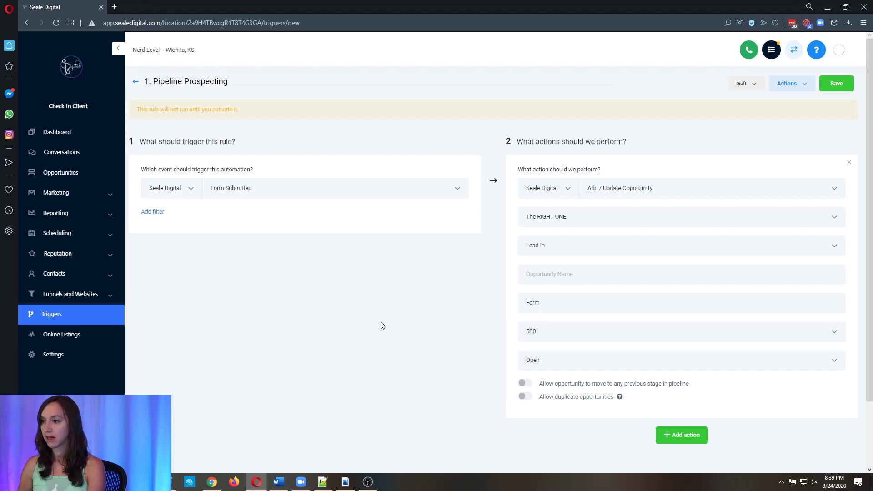
Save the Pipeline Prospecting trigger and switch it from Draft to Active.
click(836, 83)
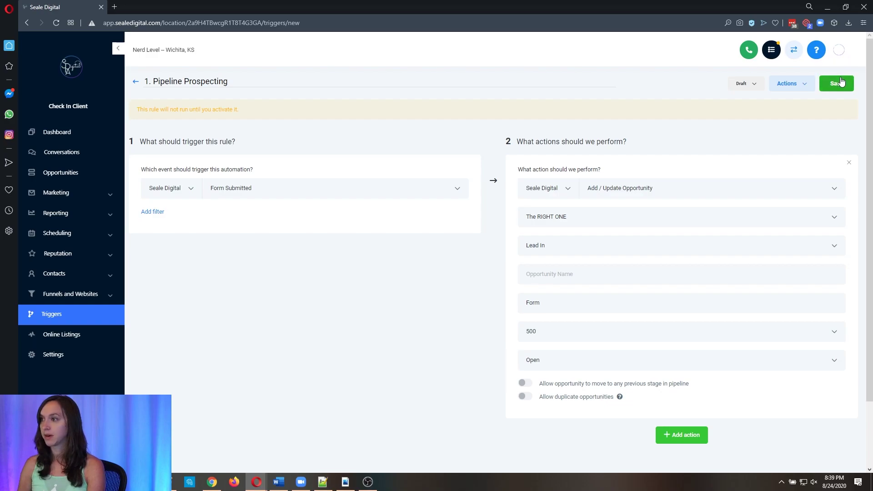
click(752, 85)
click(751, 103)
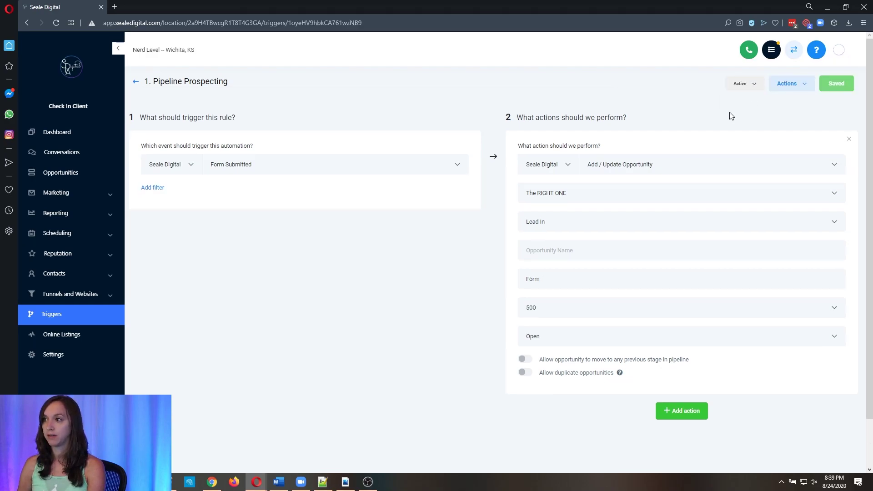
click(135, 83)
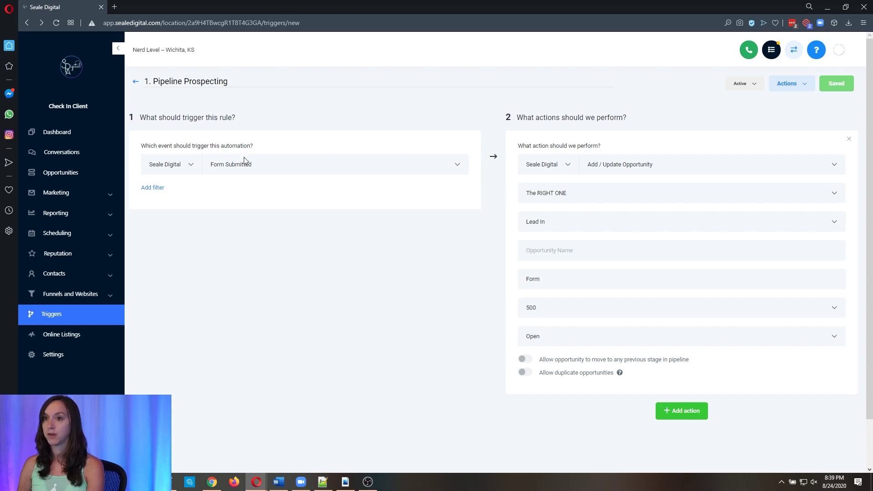
click(137, 83)
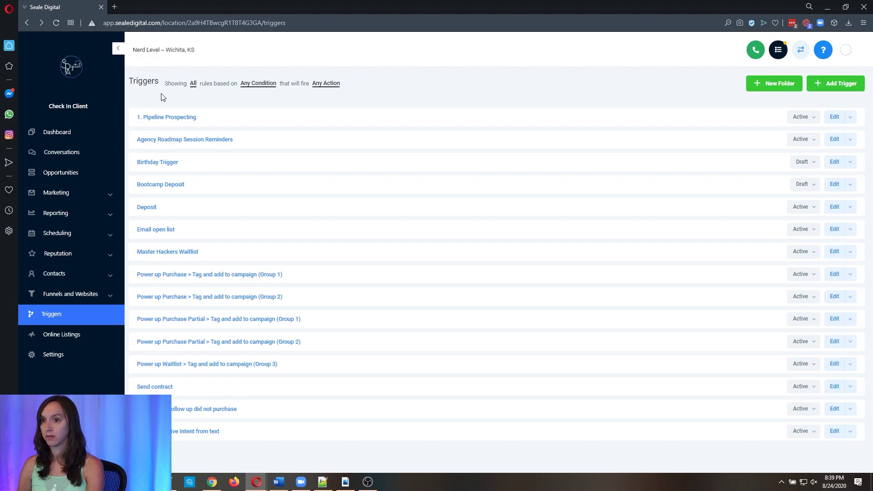
Add a second action to the trigger that tags contacts with 'form'.
click(178, 117)
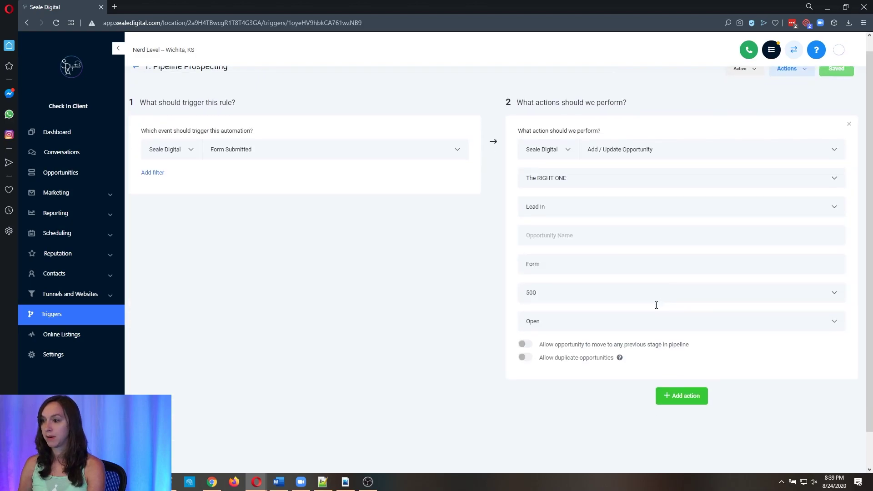
scroll(655, 306, down, 1)
click(683, 359)
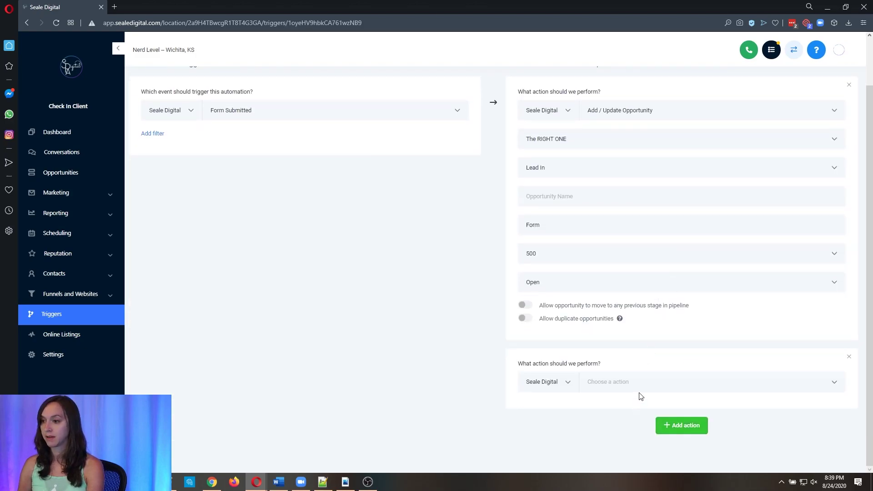
click(650, 380)
click(633, 283)
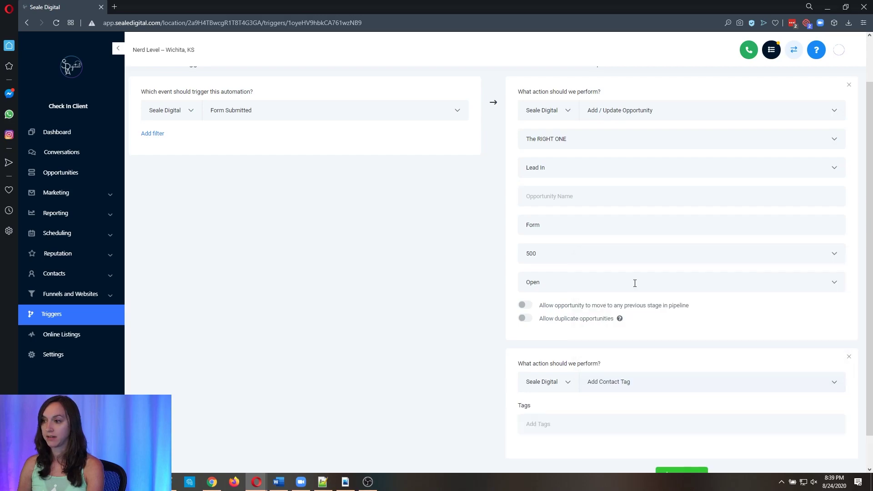
click(557, 422)
text(form)
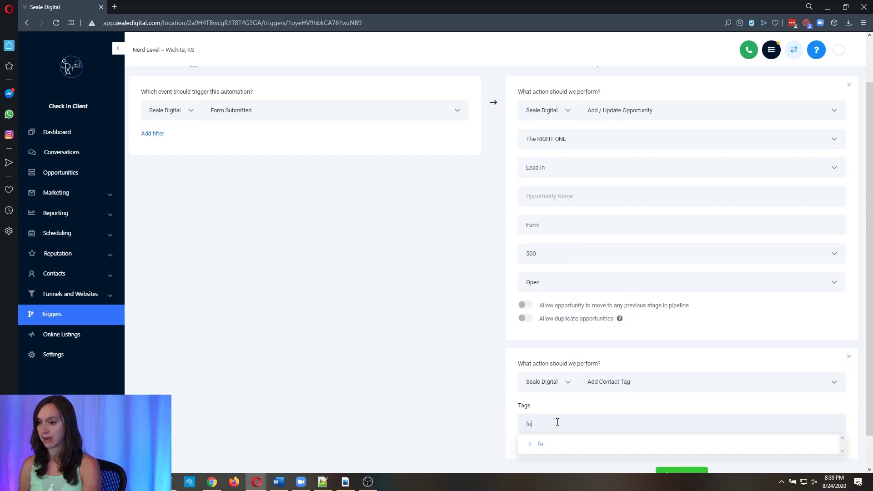
click(555, 444)
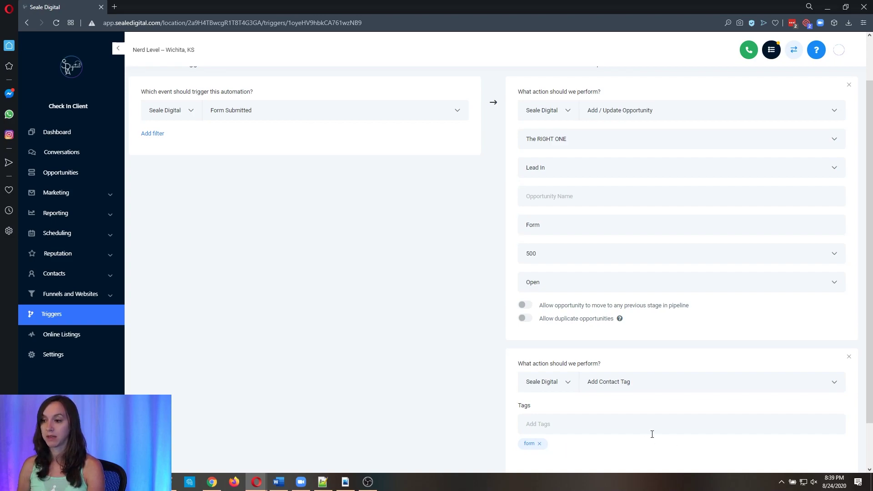
Save the updated trigger and return to the Triggers list.
scroll(609, 430, down, 1)
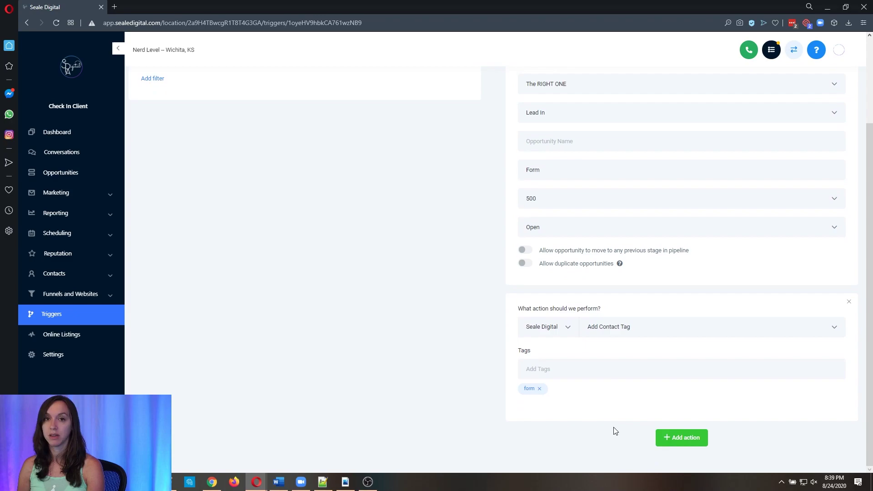
scroll(764, 361, up, 2)
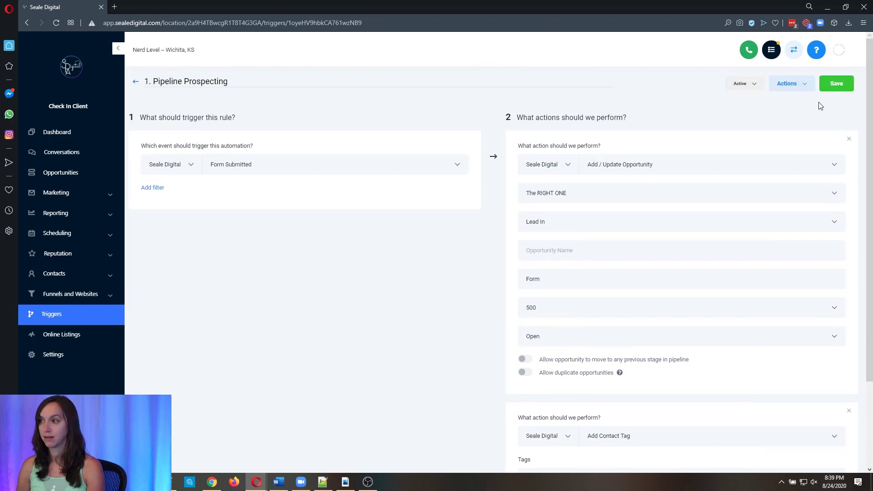
click(838, 89)
click(140, 83)
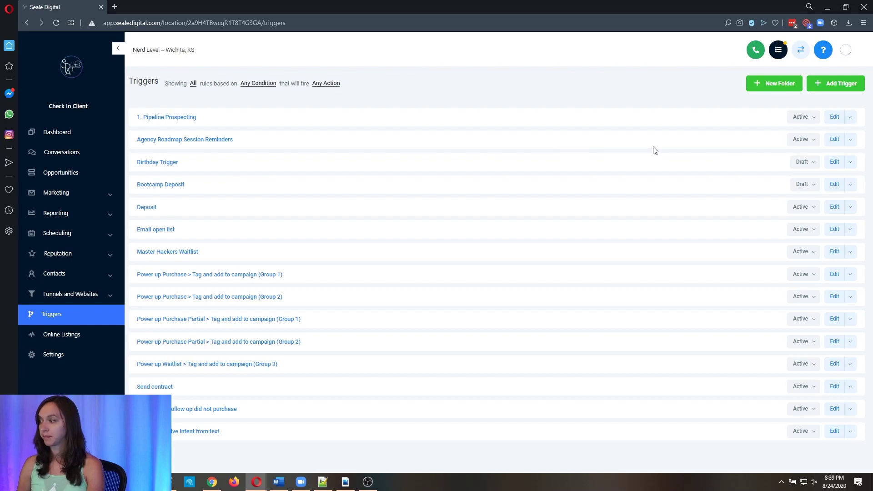
Create a new trigger named '6. Won'.
click(826, 80)
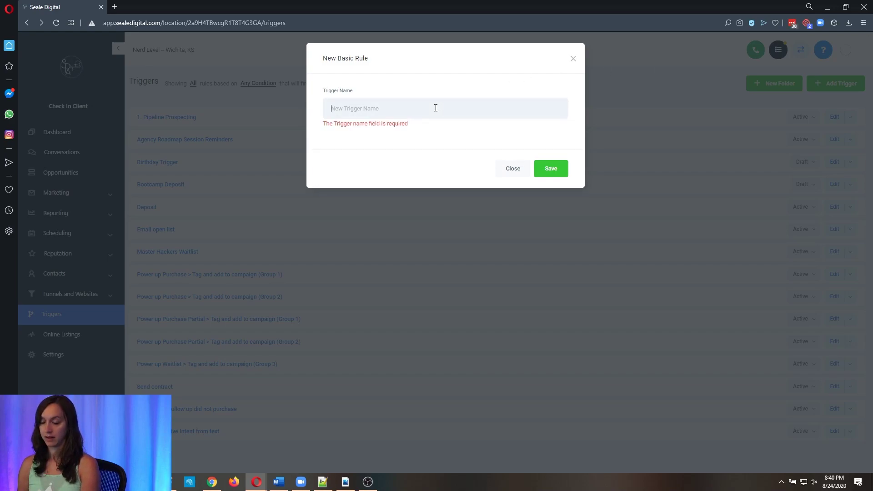
text(6. Won)
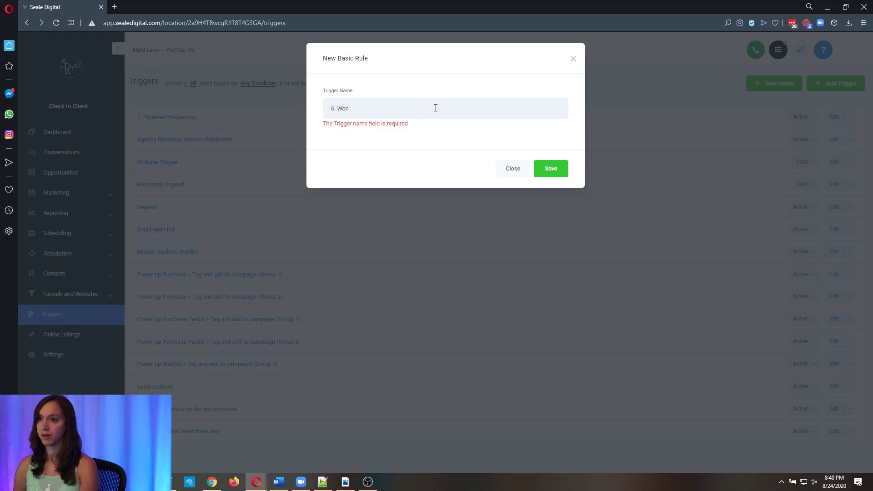
click(561, 167)
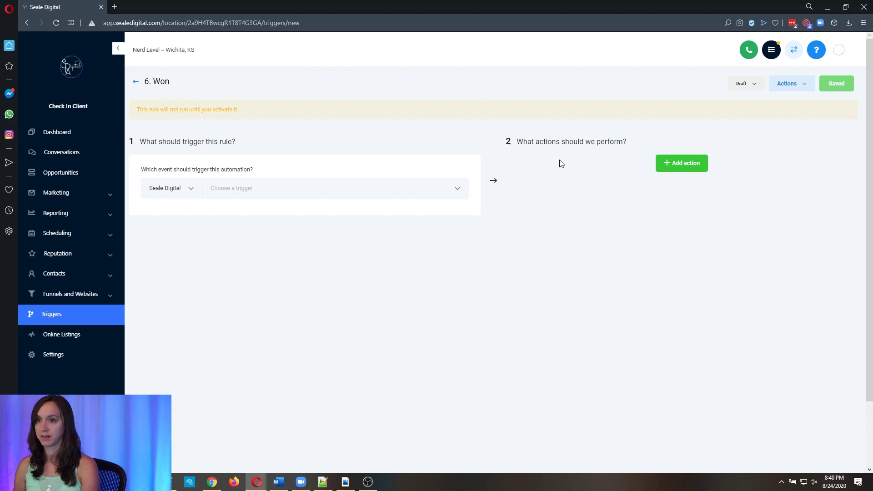
Browse the trigger events down to the pipeline-stage triggers and open Opportunities in a new tab.
click(307, 192)
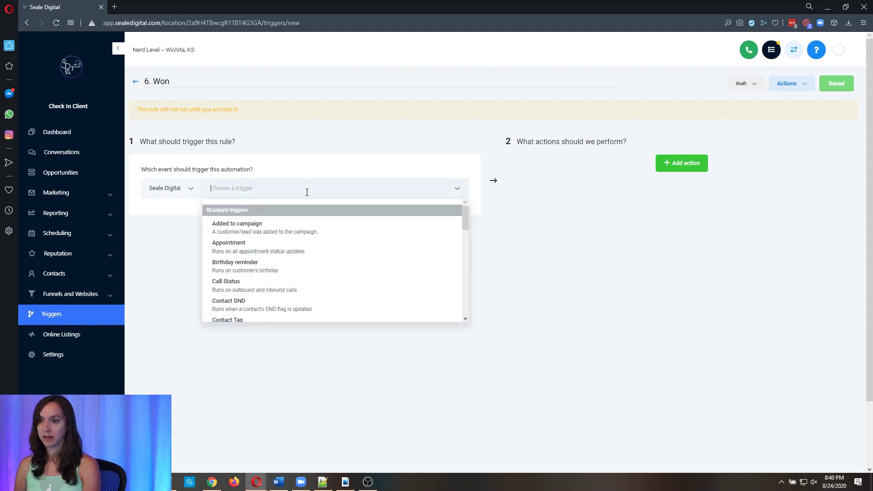
scroll(319, 256, down, 4)
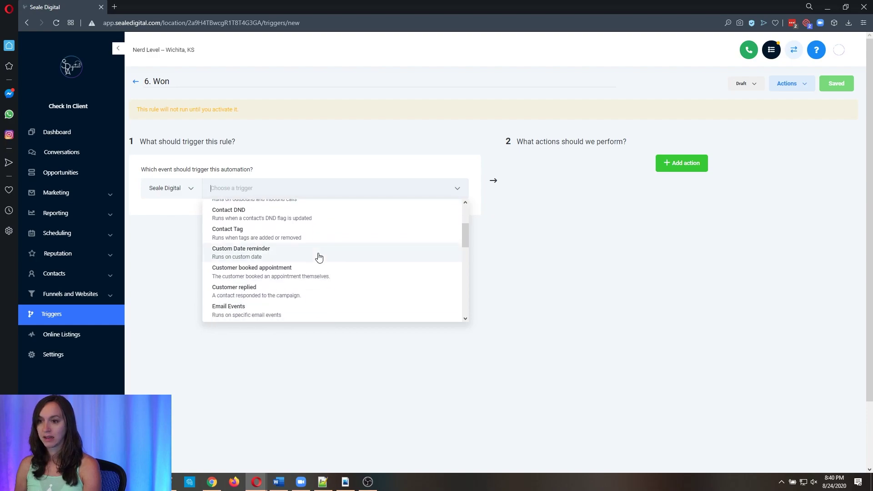
scroll(318, 255, down, 3)
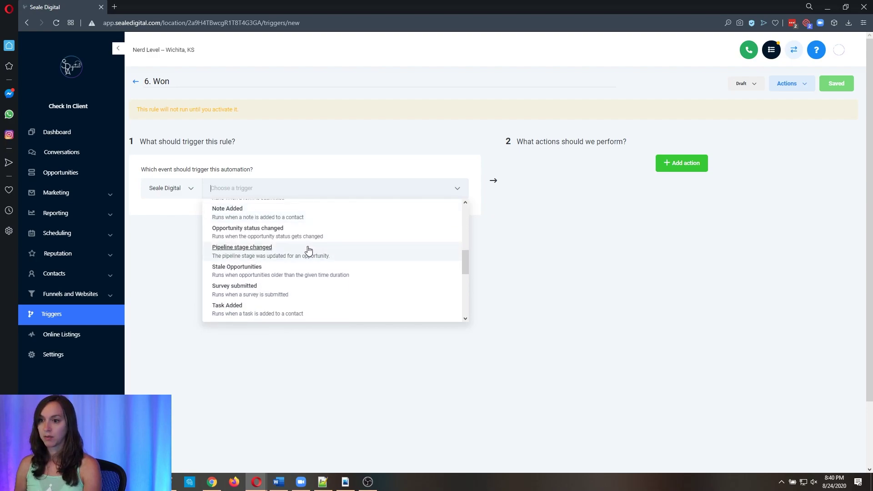
right_click(69, 170)
click(112, 172)
View The RIGHT ONE pipeline's stages and Won totals, then return to the 6. Won trigger.
click(145, 7)
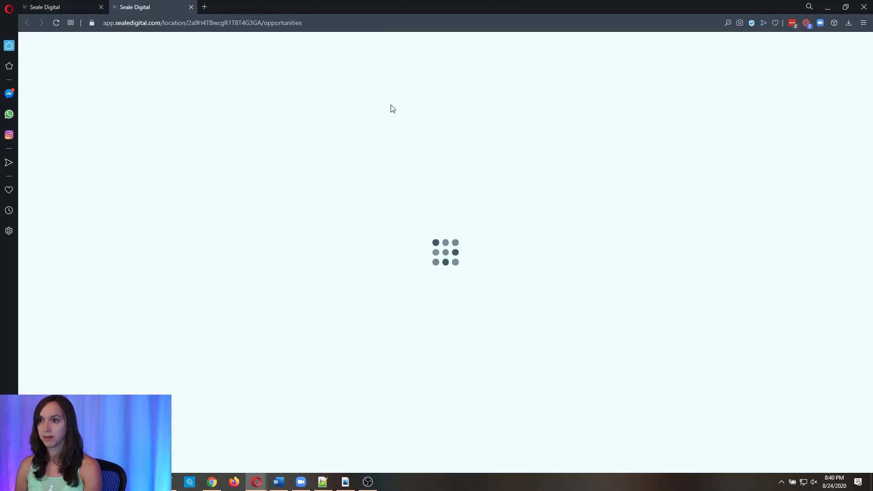
click(470, 83)
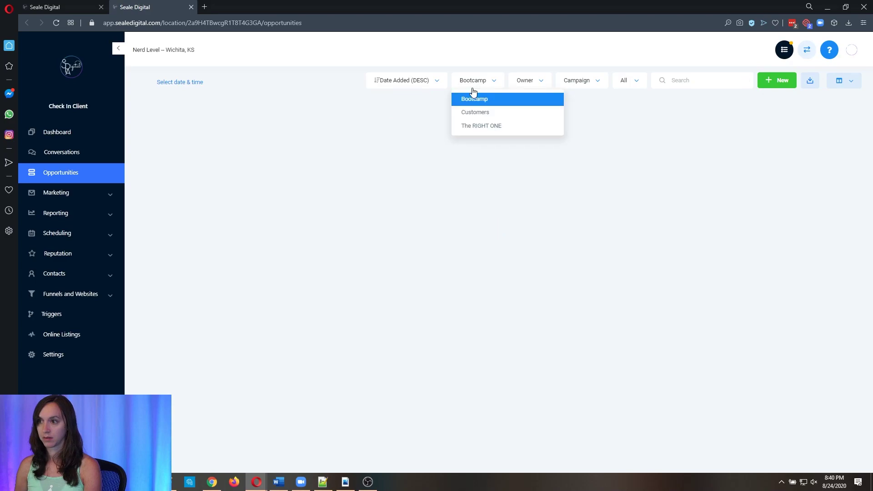
click(475, 125)
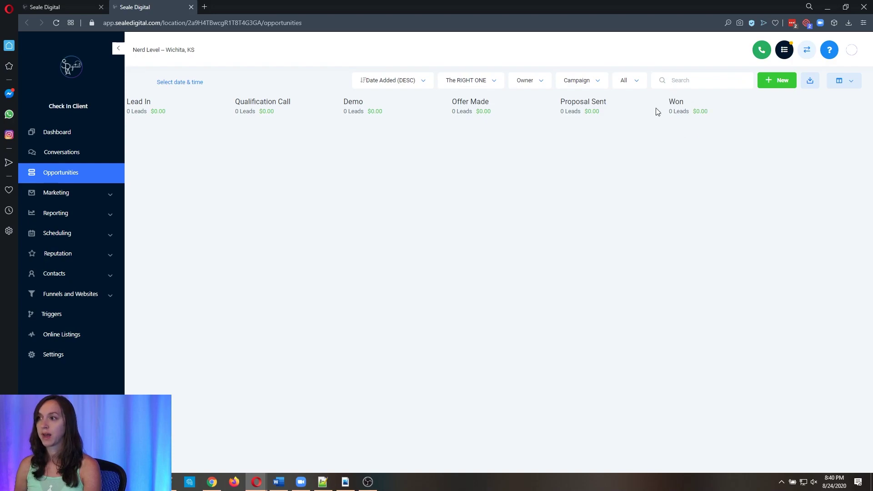
drag(655, 219, 680, 143)
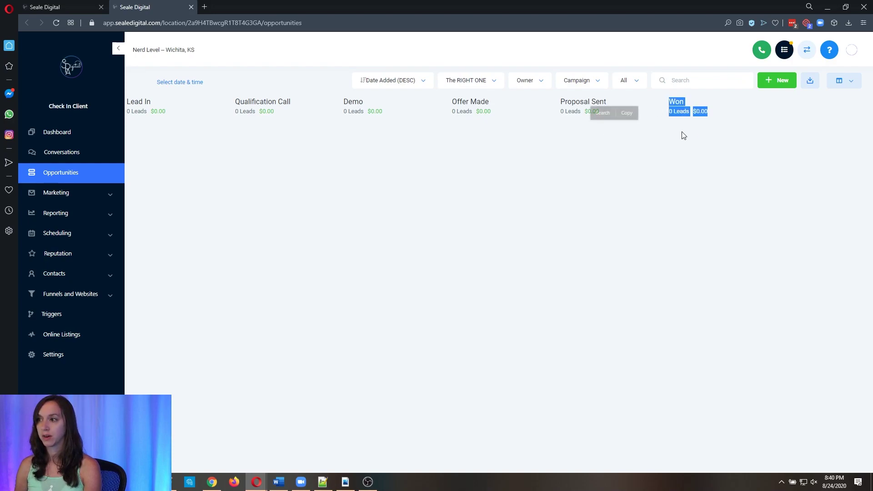
click(683, 135)
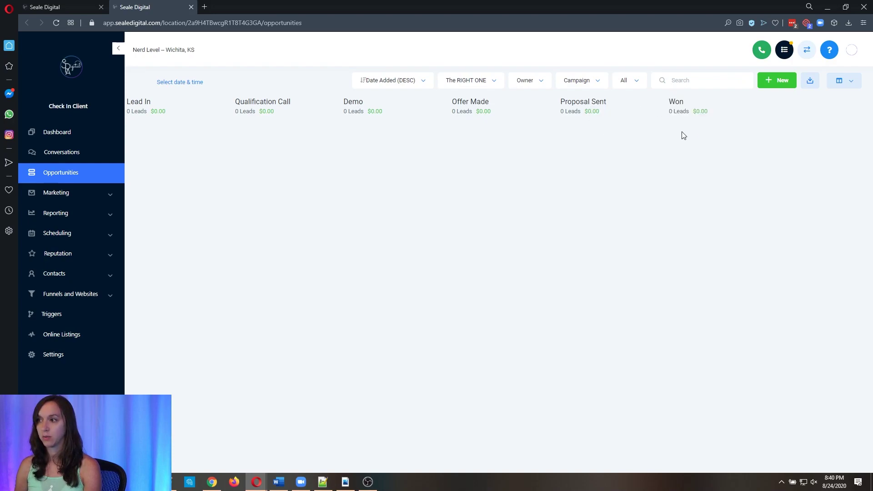
click(64, 10)
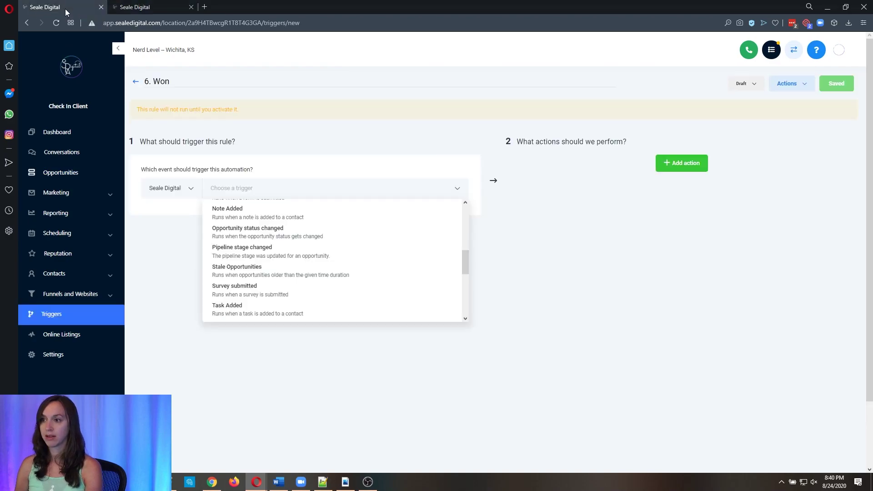
Trigger the rule on Pipeline Stage Changed, filtered to The Right One pipeline.
click(273, 249)
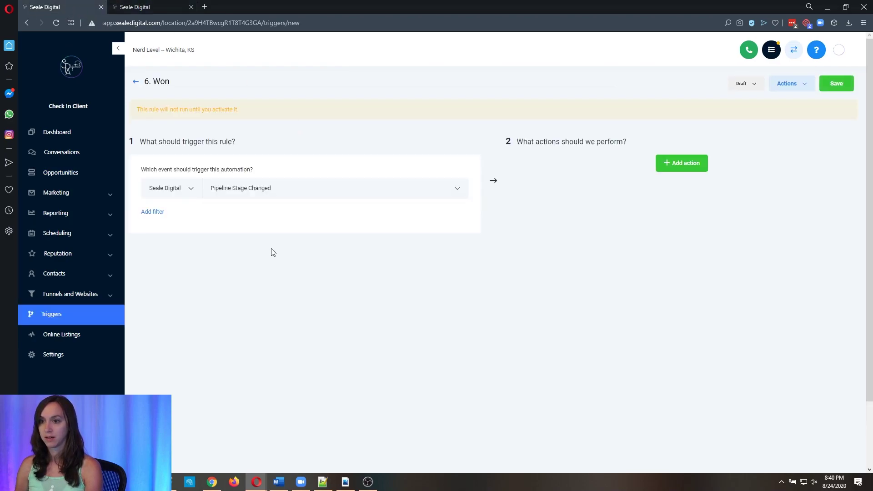
click(153, 211)
click(201, 230)
click(199, 262)
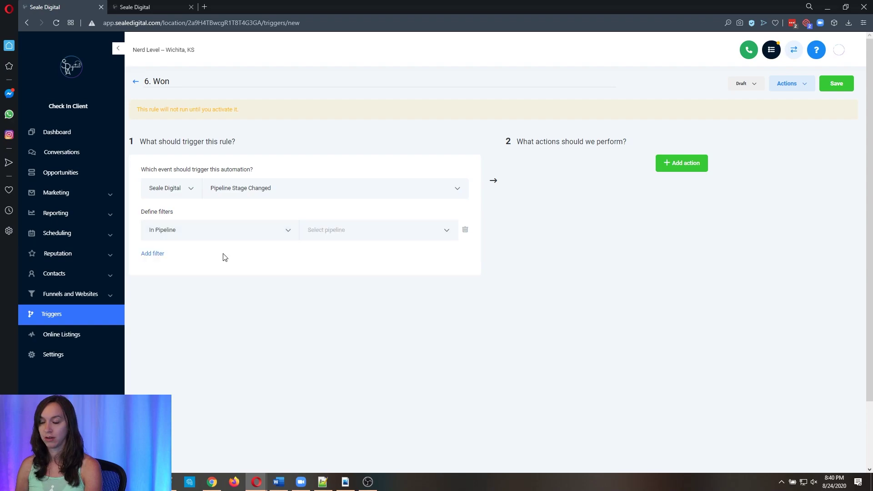
click(326, 279)
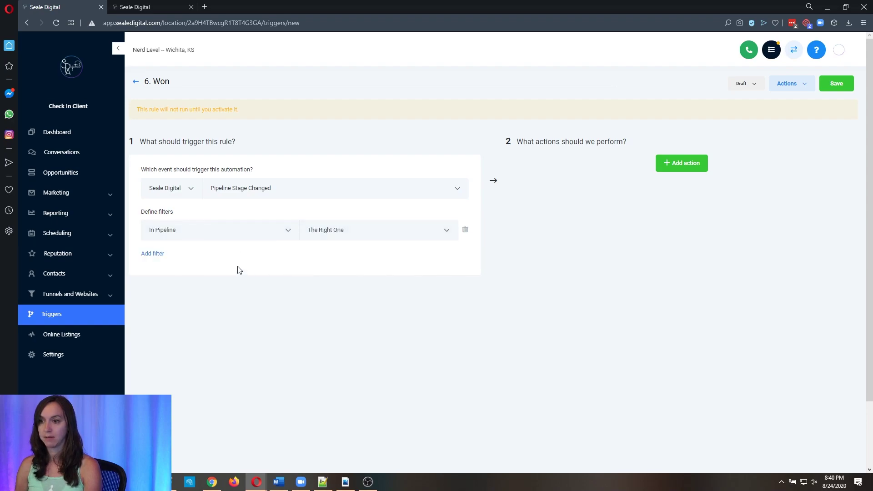
Add a second filter limiting the trigger to the Won pipeline stage.
click(159, 255)
click(185, 253)
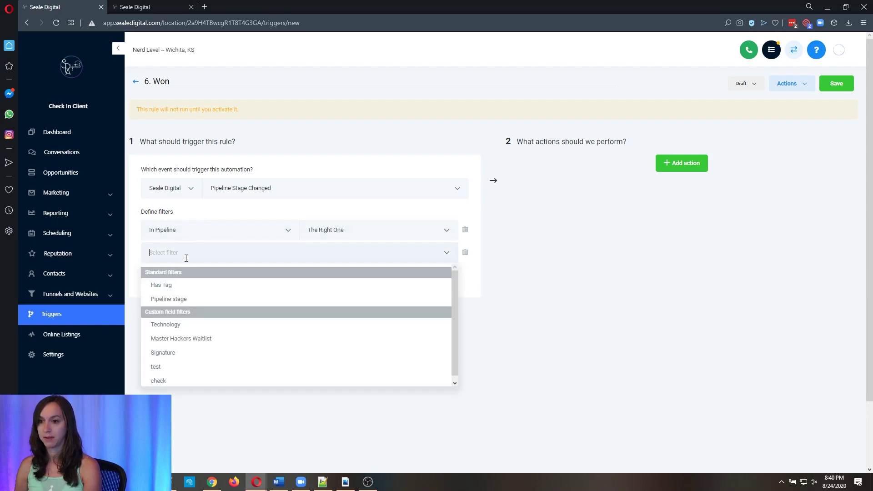
click(190, 300)
click(393, 258)
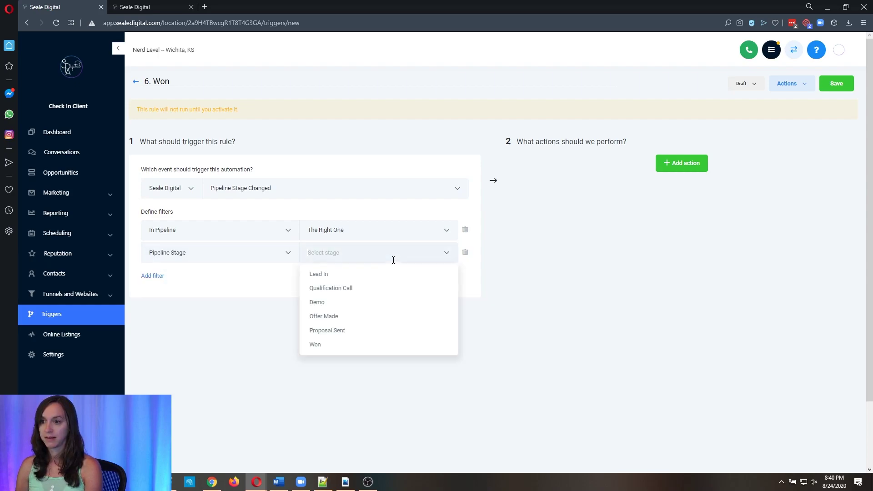
click(318, 345)
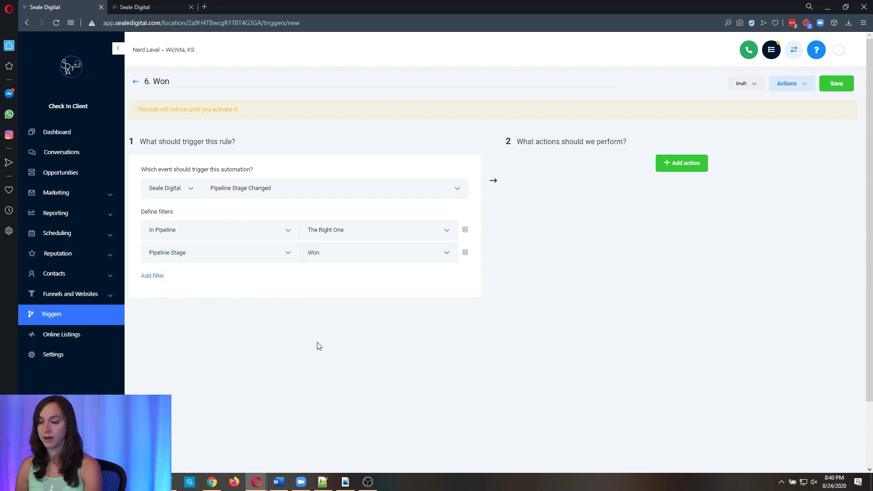
Give the 6. Won rule an Add / Update Opportunity action with status Won.
click(688, 165)
click(630, 199)
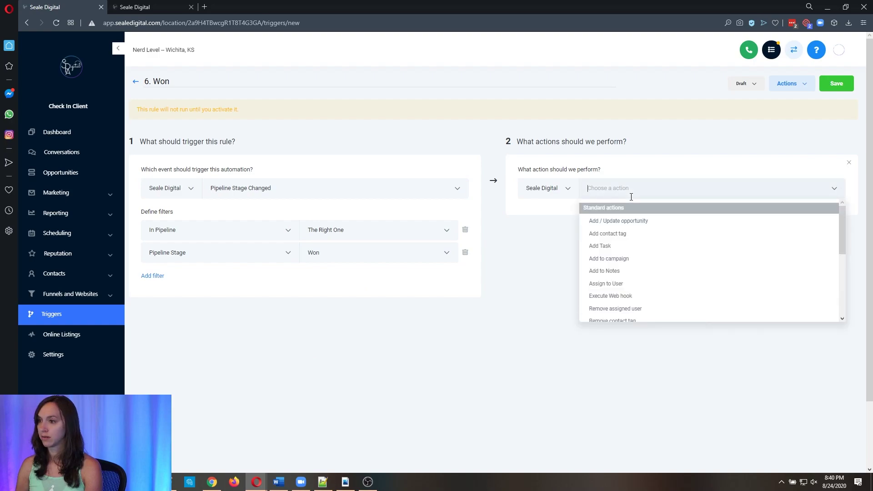
click(636, 222)
click(618, 222)
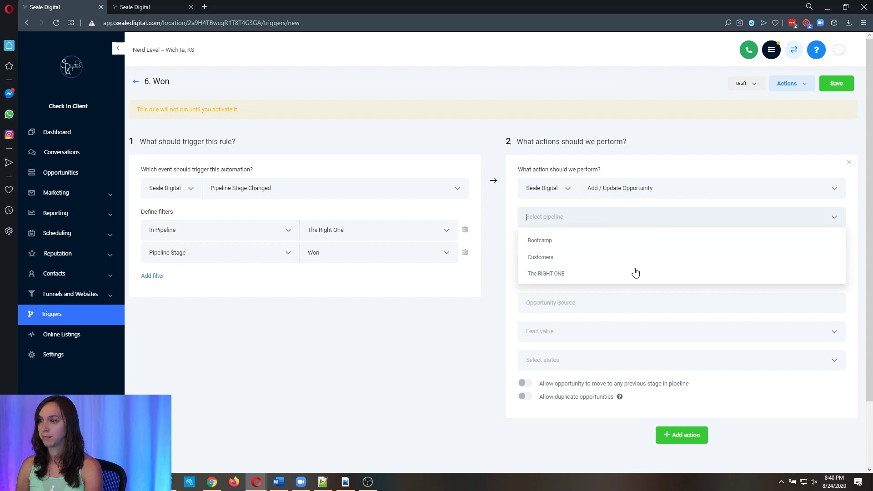
click(532, 360)
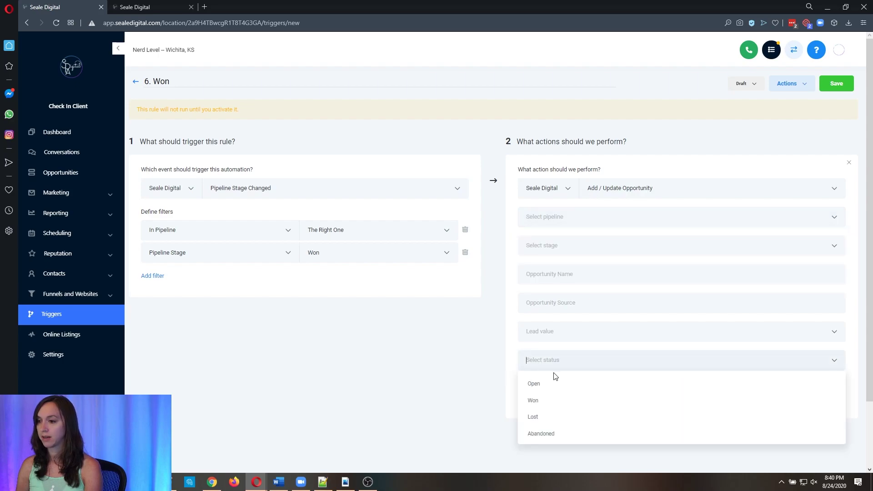
click(533, 401)
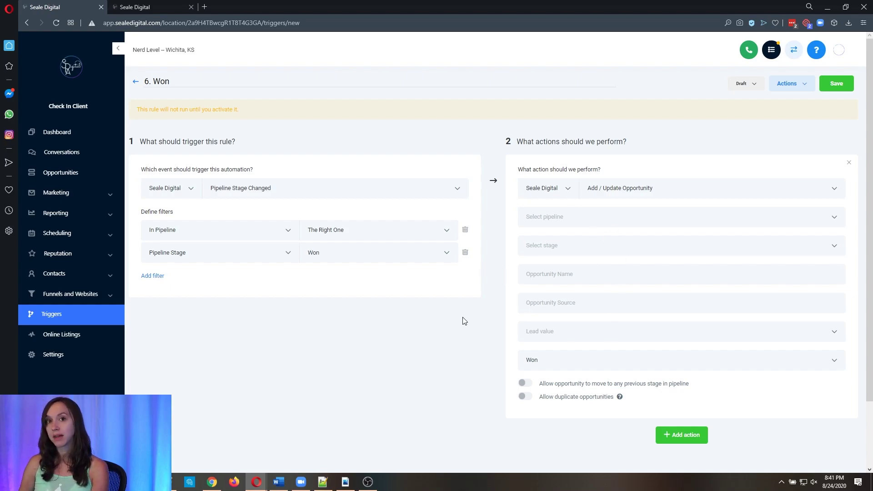
click(543, 219)
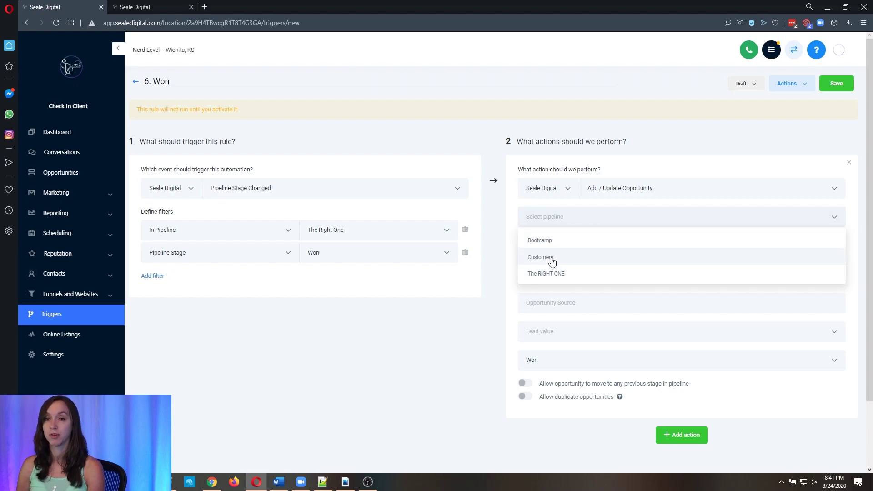
Add a second Add / Update Opportunity action for the Customers pipeline's Deposit Paid stage.
click(471, 283)
scroll(464, 294, down, 2)
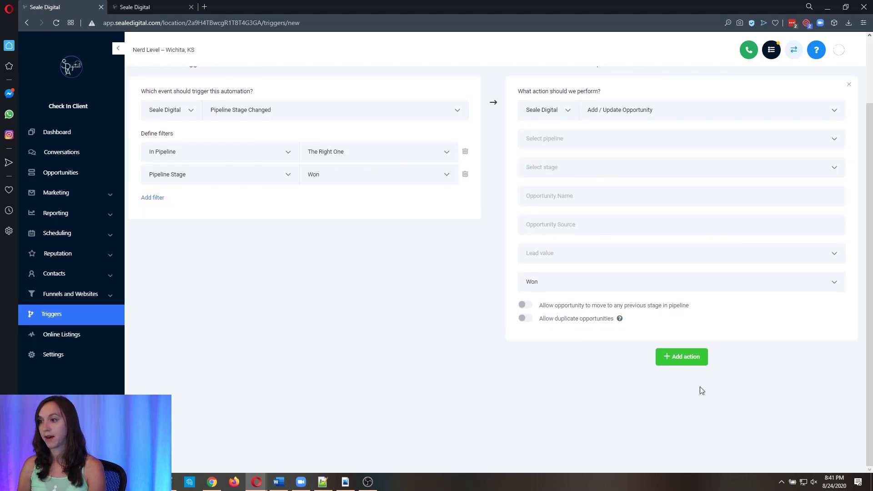
click(691, 357)
click(607, 382)
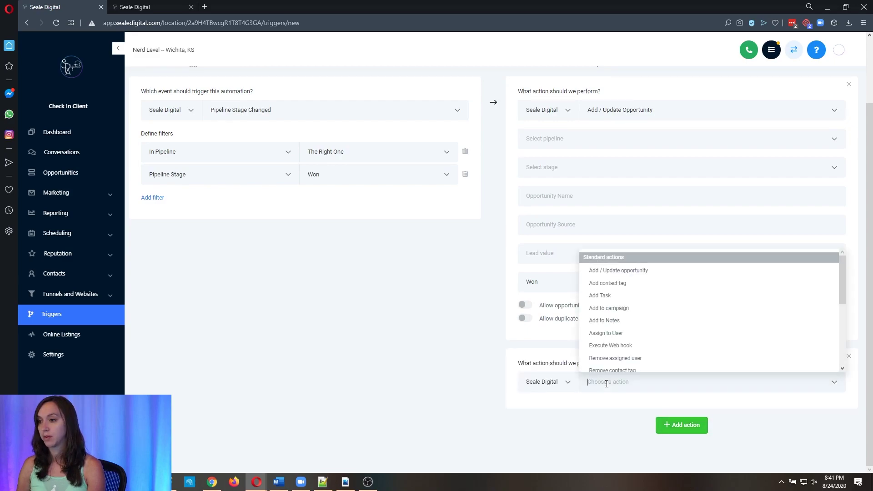
click(641, 272)
scroll(637, 282, down, 4)
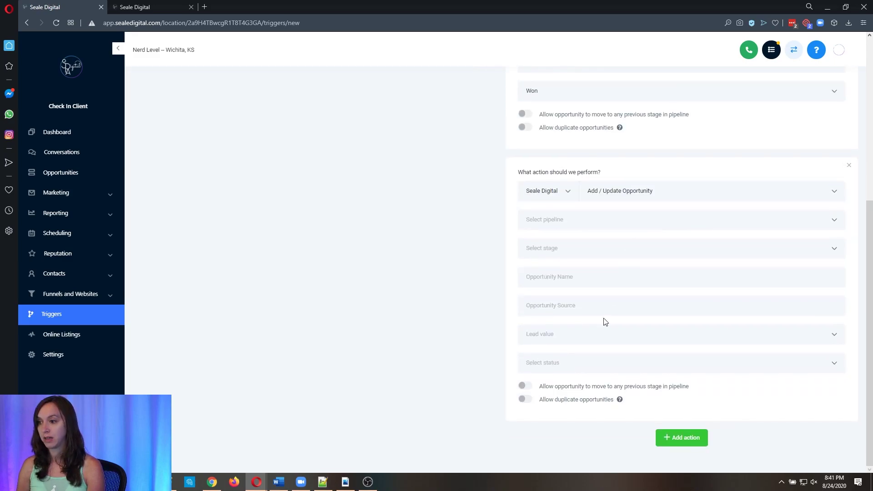
click(585, 227)
click(558, 260)
click(569, 248)
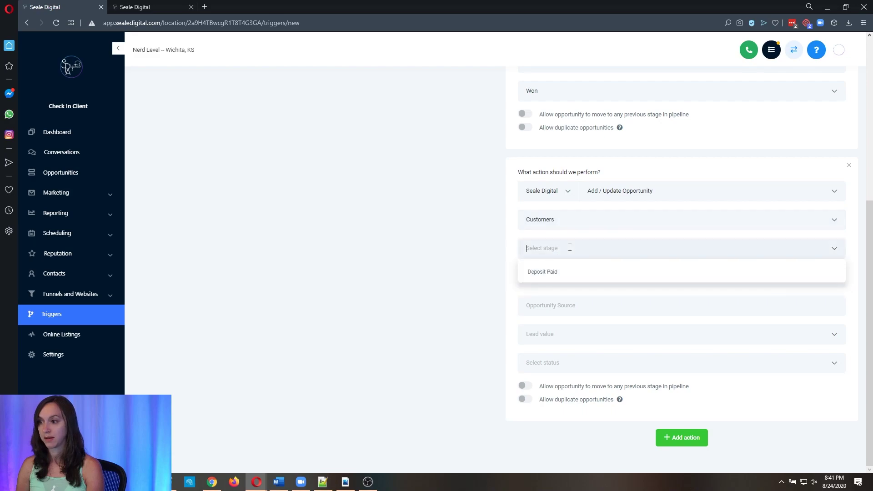
click(551, 272)
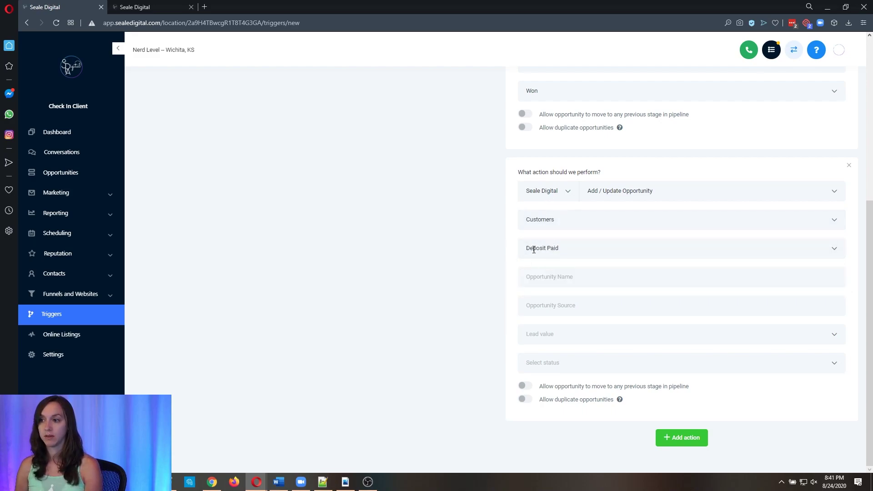
Enter a lead value of 500 on both opportunity actions.
scroll(537, 332, up, 3)
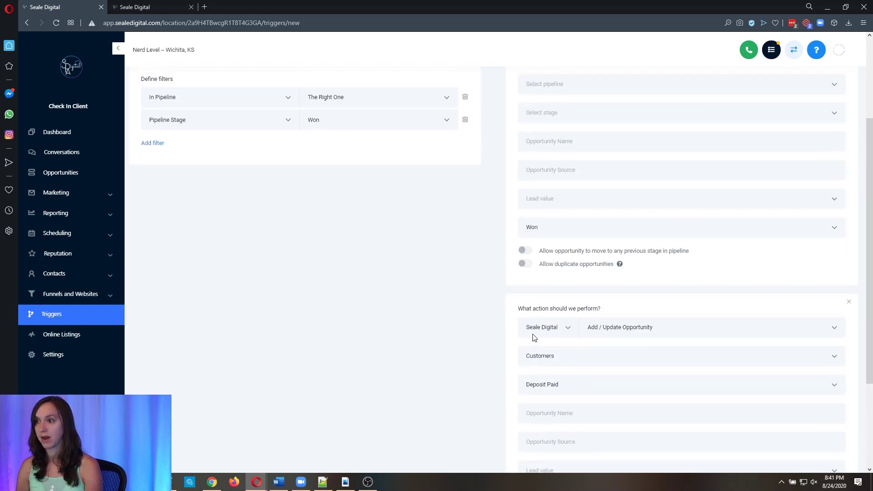
click(551, 204)
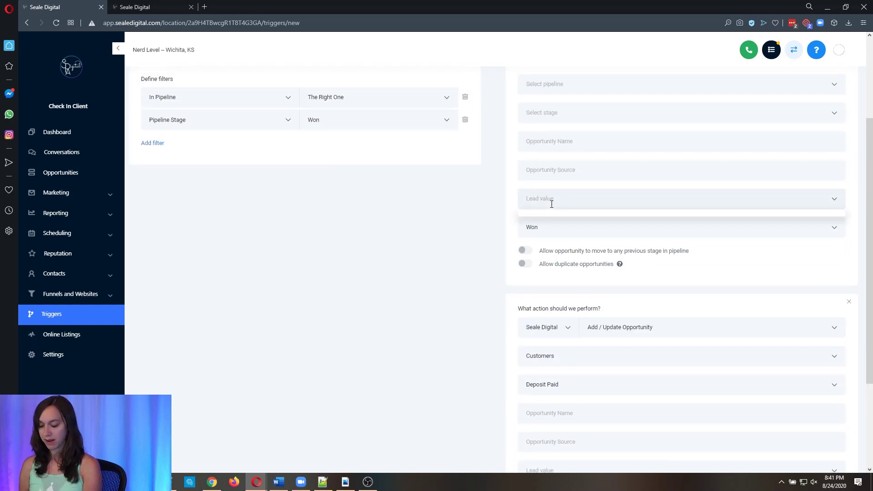
text(500)
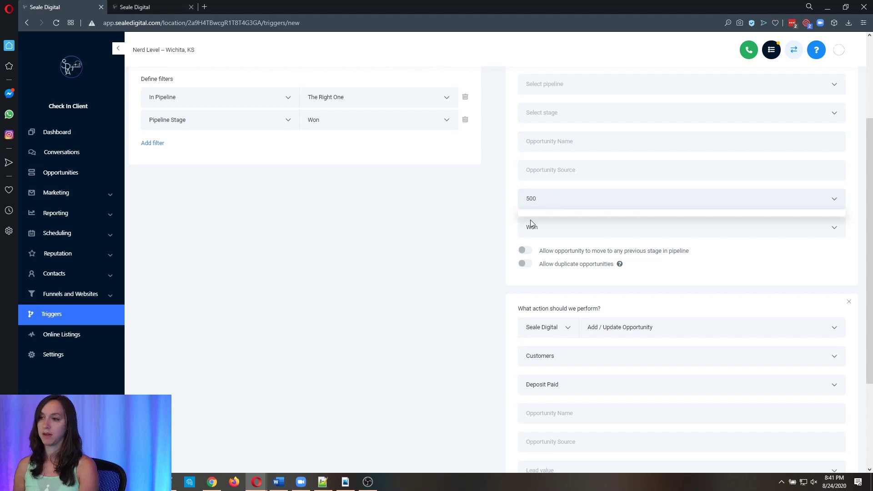
scroll(469, 269, down, 2)
click(568, 378)
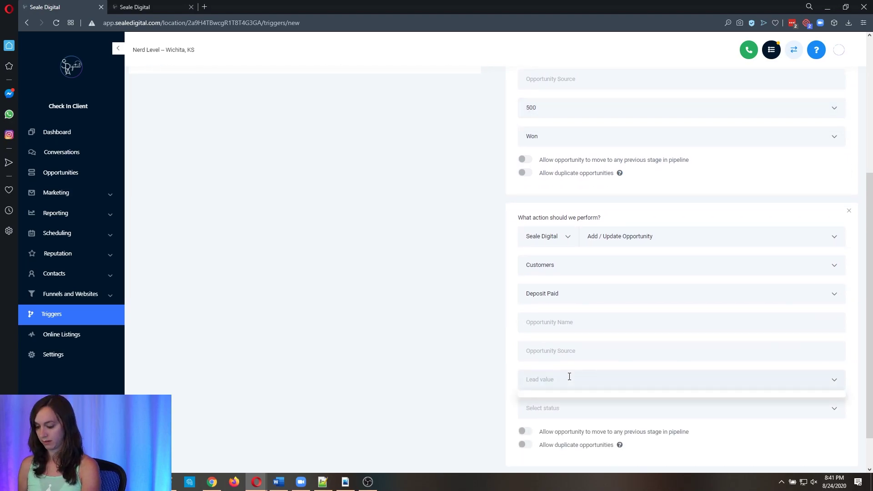
text(500)
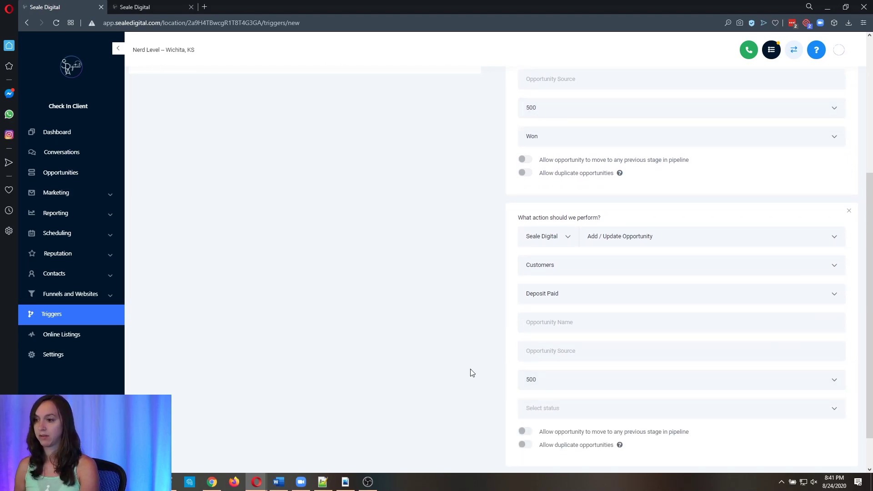
scroll(552, 380, up, 5)
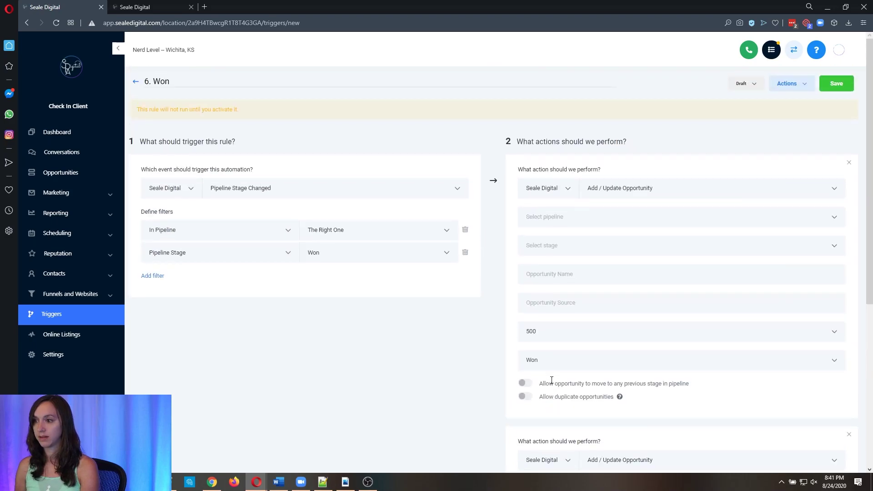
Try saving the trigger and dismiss the missing-pipeline warning.
scroll(552, 382, down, 6)
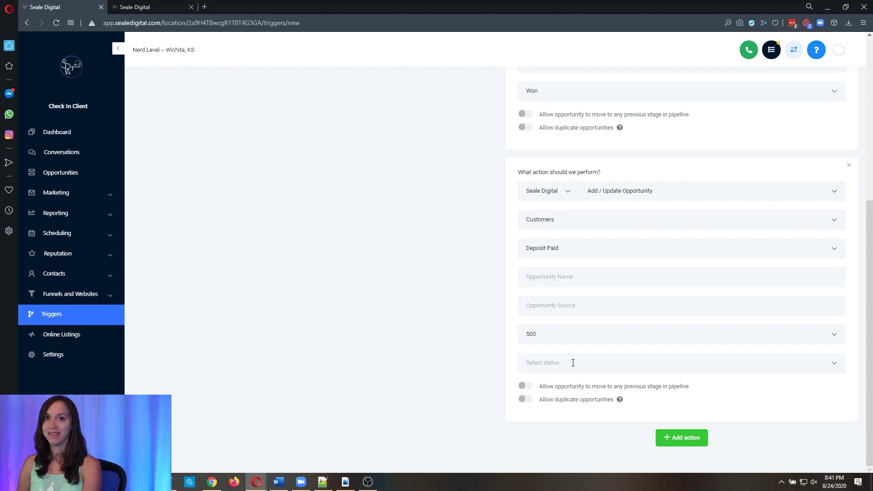
scroll(572, 362, up, 5)
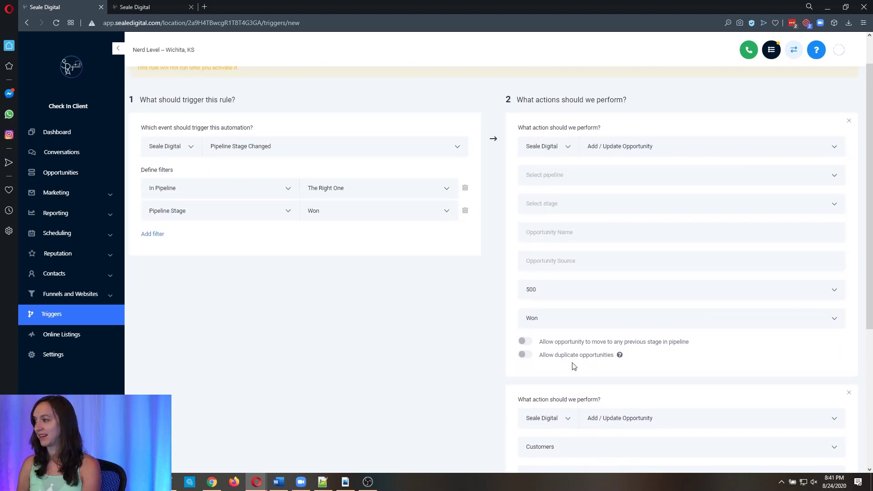
scroll(574, 366, up, 1)
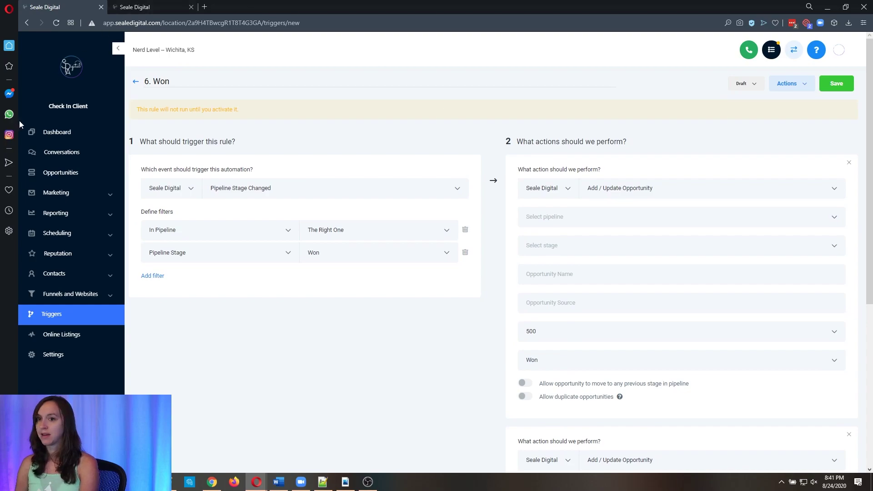
click(835, 83)
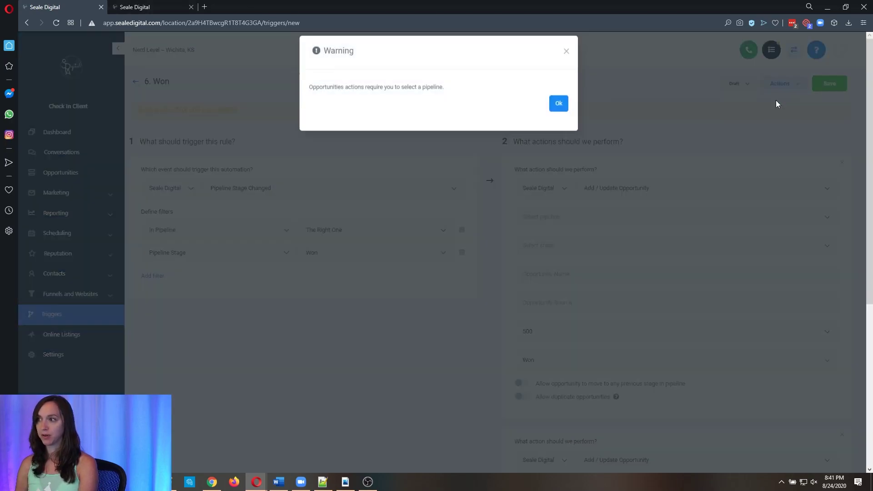
click(559, 112)
Set the first action's pipeline to The RIGHT ONE and save the trigger.
scroll(573, 214, down, 5)
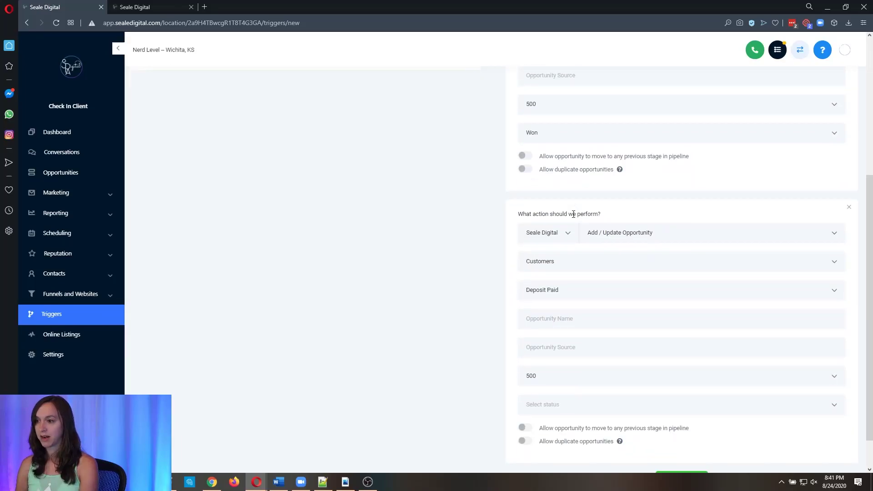
scroll(574, 217, up, 5)
click(594, 218)
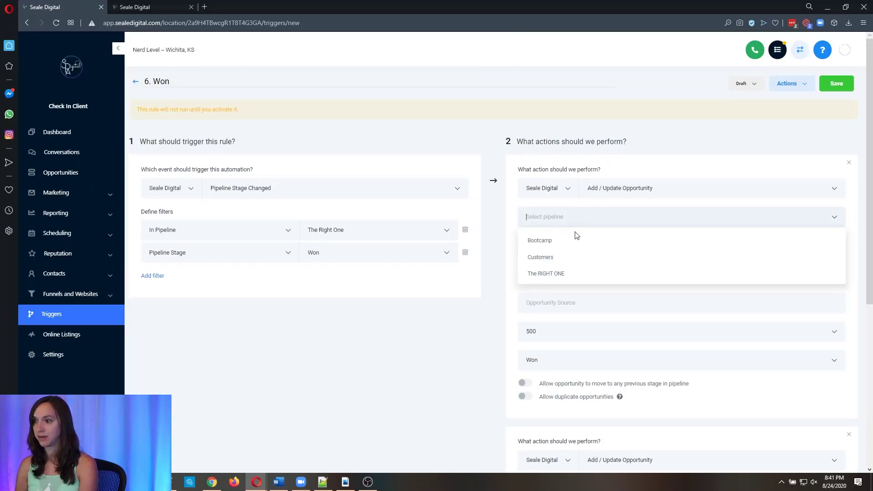
click(544, 274)
click(833, 84)
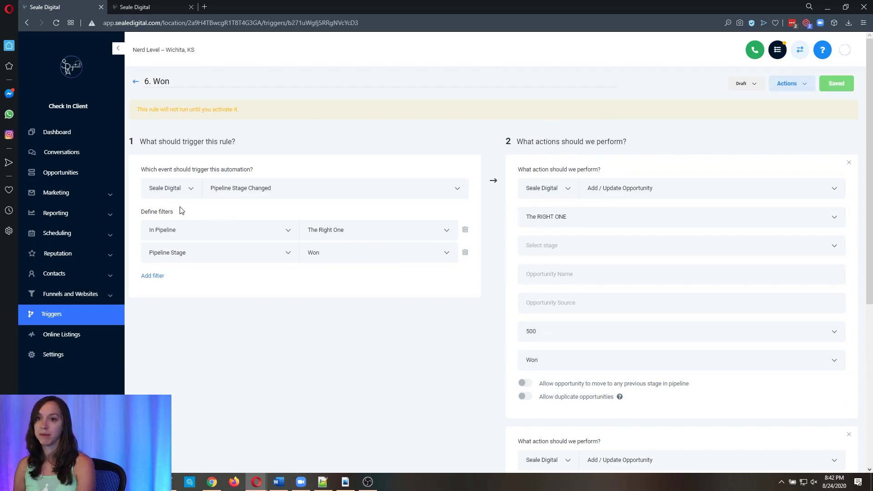
Go to the Opportunities board and look through its owner, campaign, pipeline and sort filters.
click(80, 180)
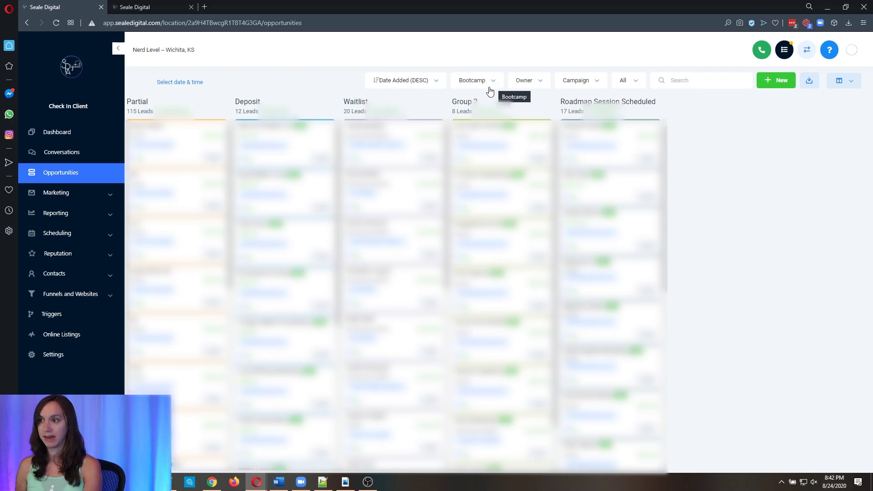
click(541, 82)
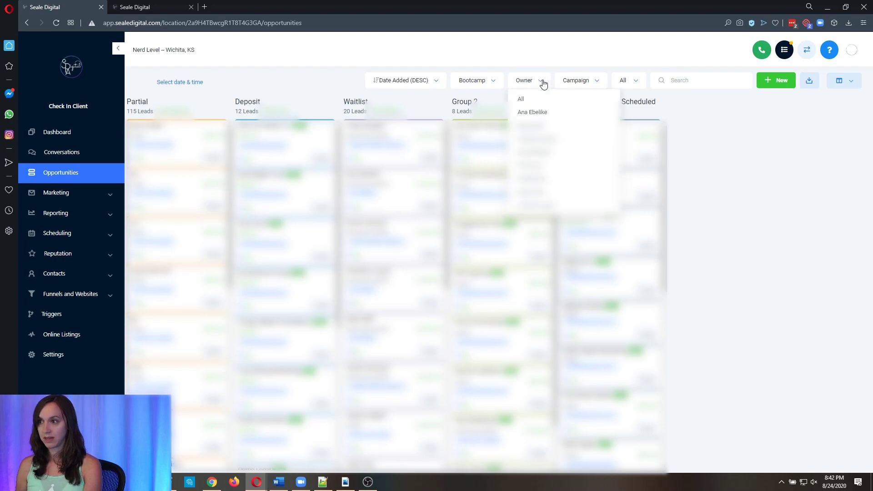
click(570, 83)
click(570, 83)
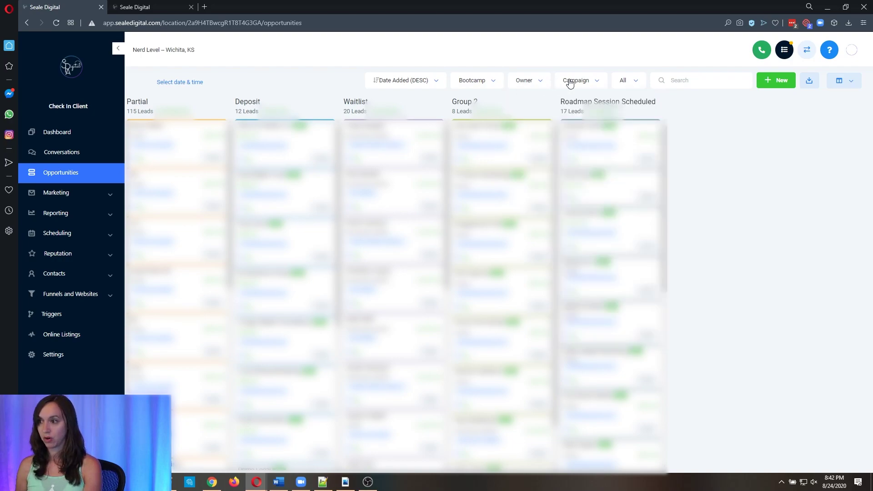
click(494, 82)
click(494, 81)
click(411, 87)
click(414, 87)
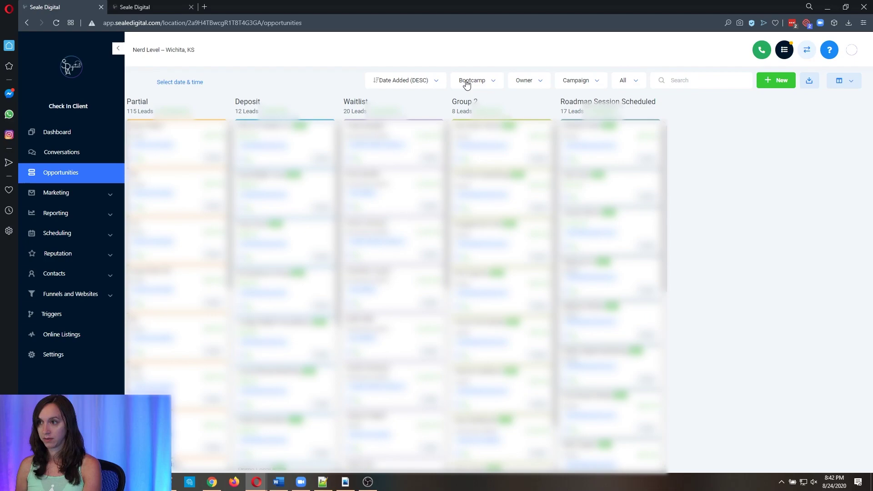
click(409, 82)
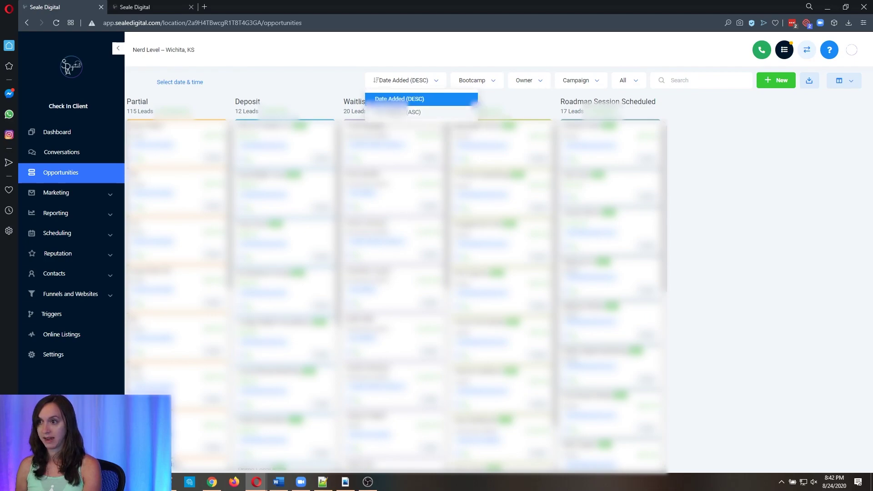
click(408, 86)
Switch the board to The RIGHT ONE pipeline, then back to Bootcamp.
click(480, 82)
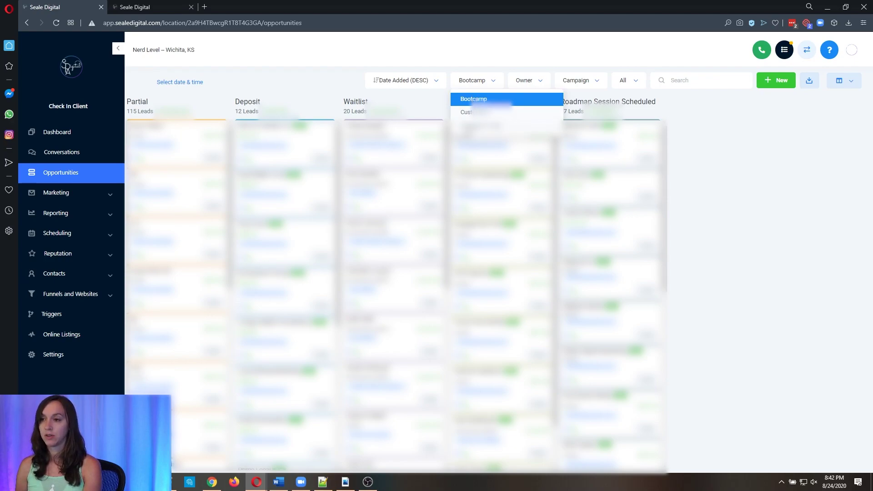
click(482, 125)
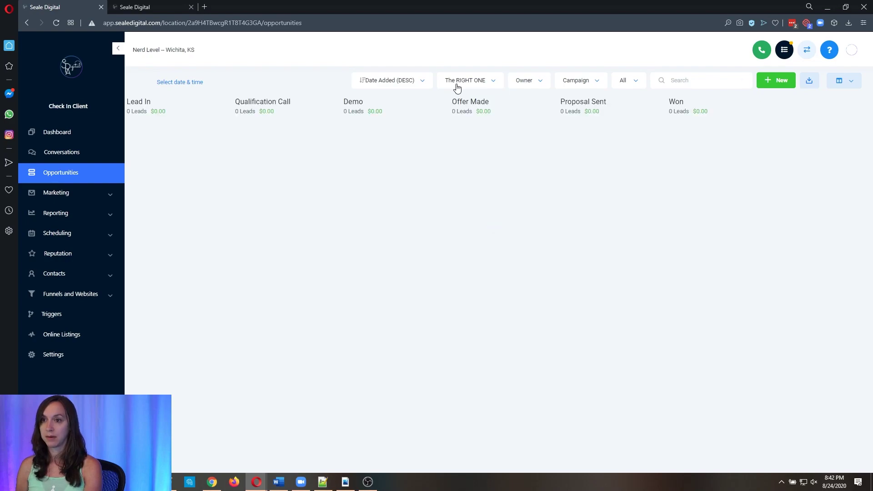
click(478, 85)
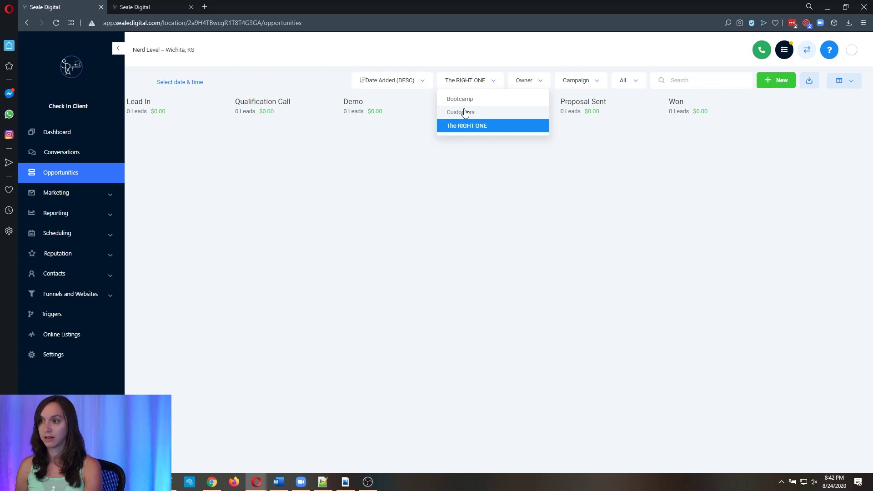
click(468, 100)
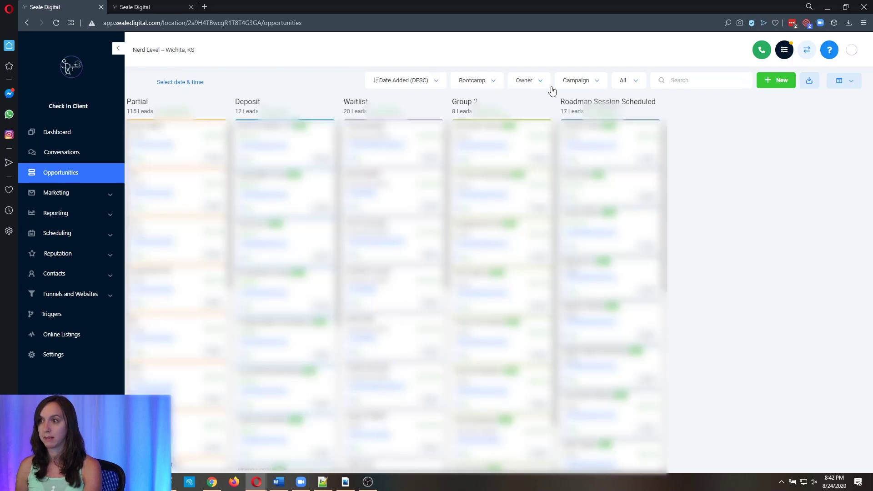
Filter opportunities by Open, Won and Lost status, then show All statuses again.
click(620, 82)
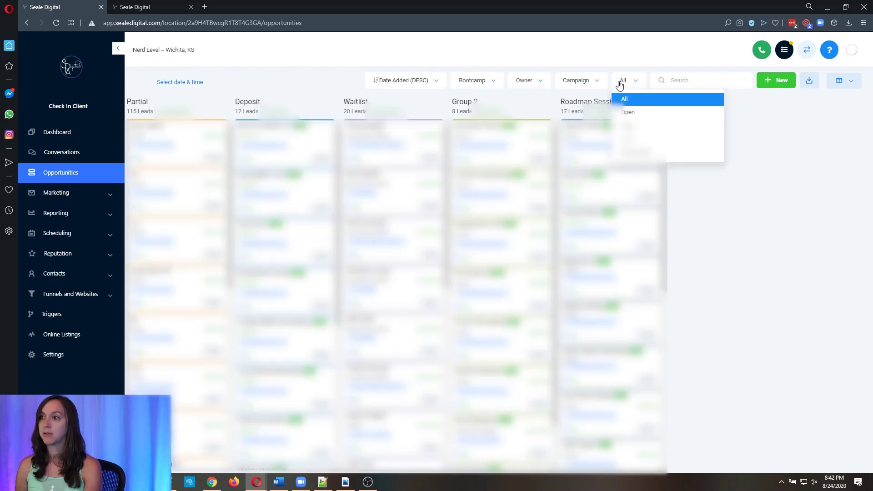
click(634, 113)
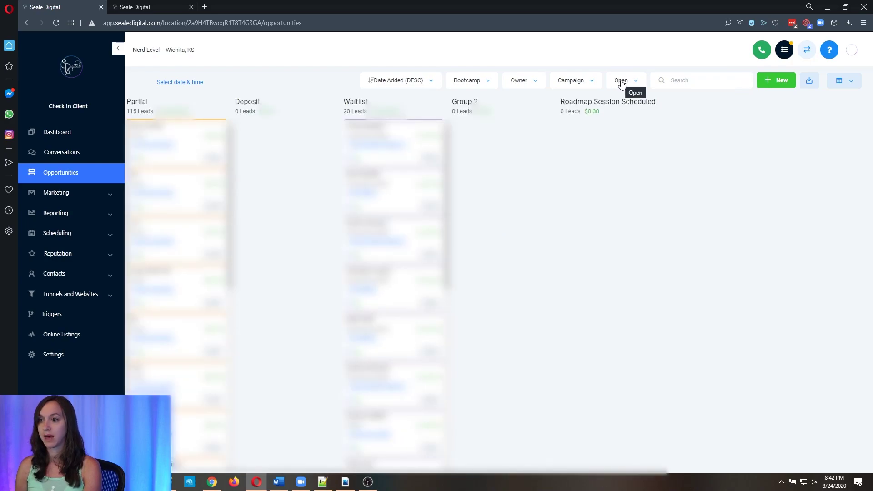
click(621, 84)
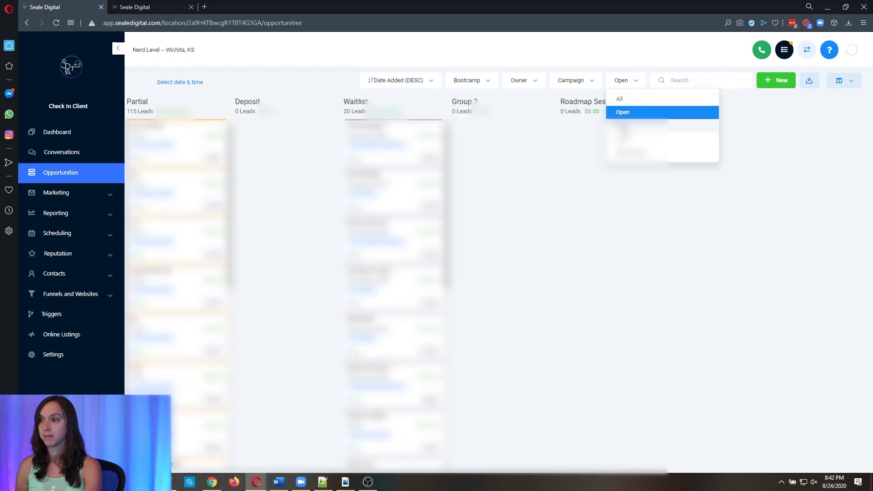
click(624, 125)
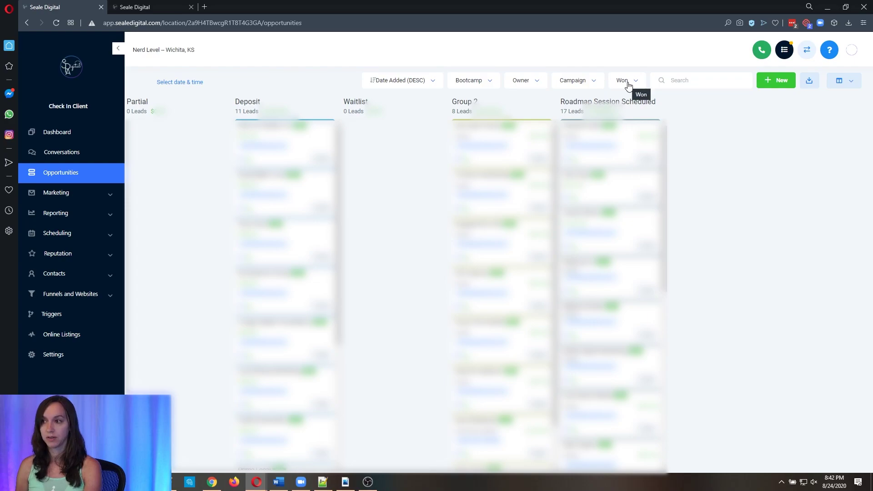
click(629, 85)
click(630, 139)
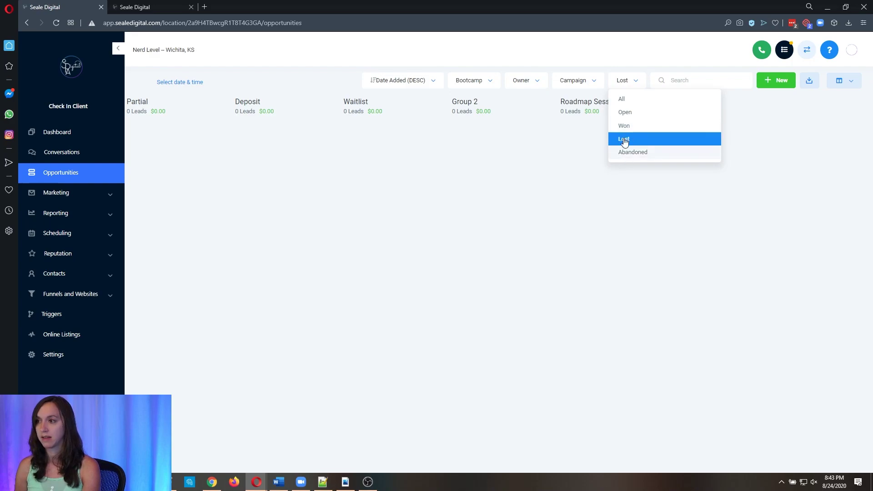
click(622, 99)
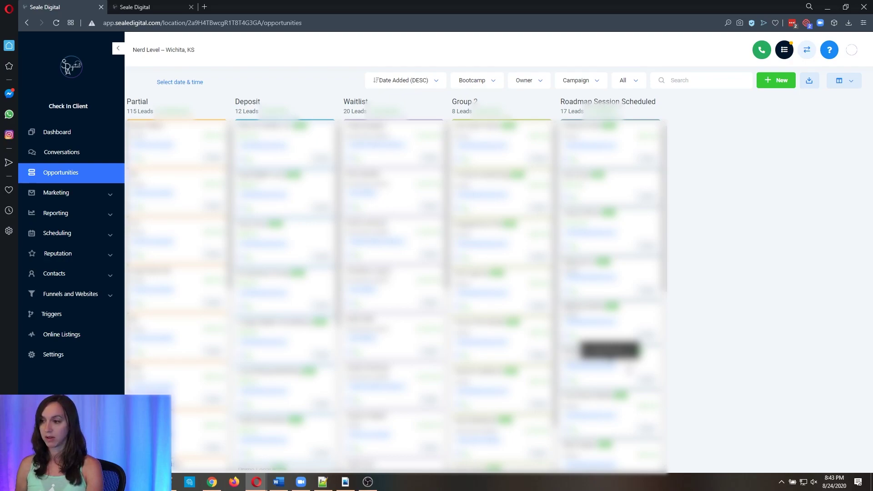
Drag a Roadmap Session Scheduled card to Won, move another card, and open Straction.
drag(628, 368, 668, 264)
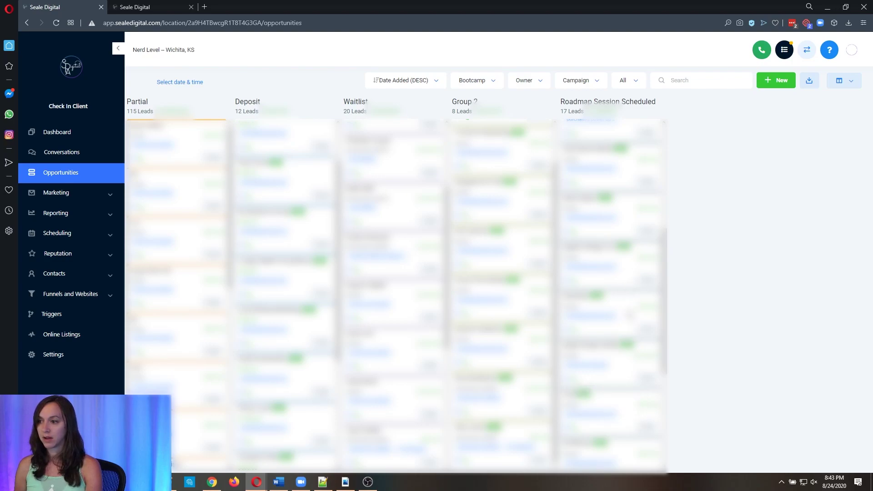
drag(609, 364, 605, 291)
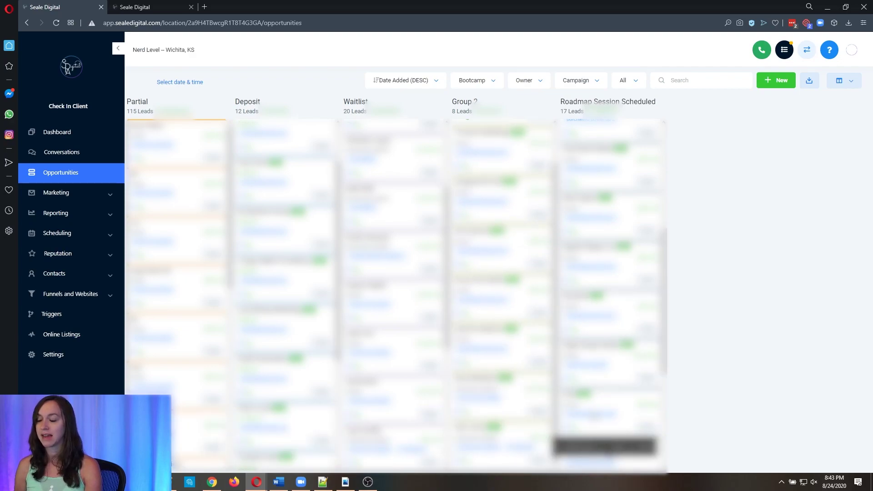
click(620, 328)
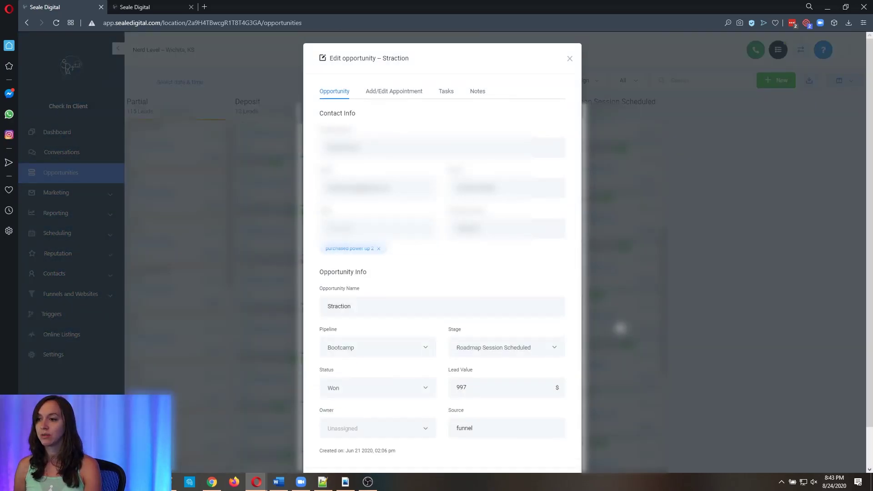
click(620, 328)
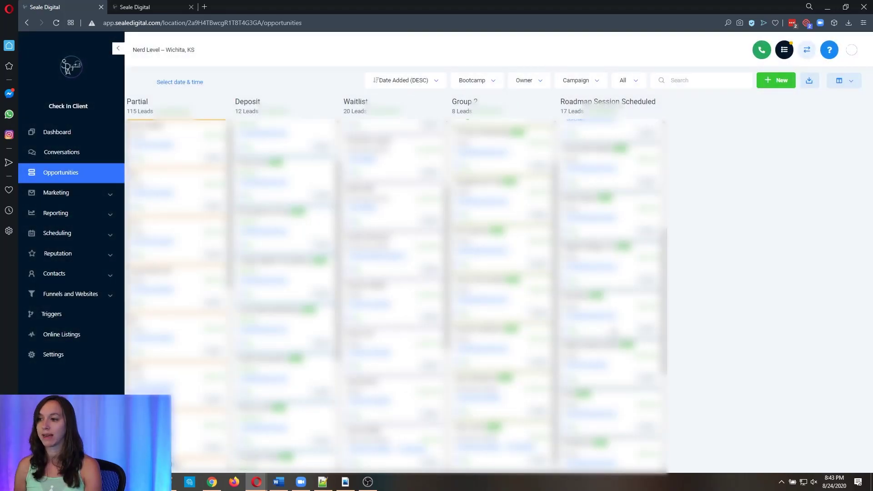
click(620, 327)
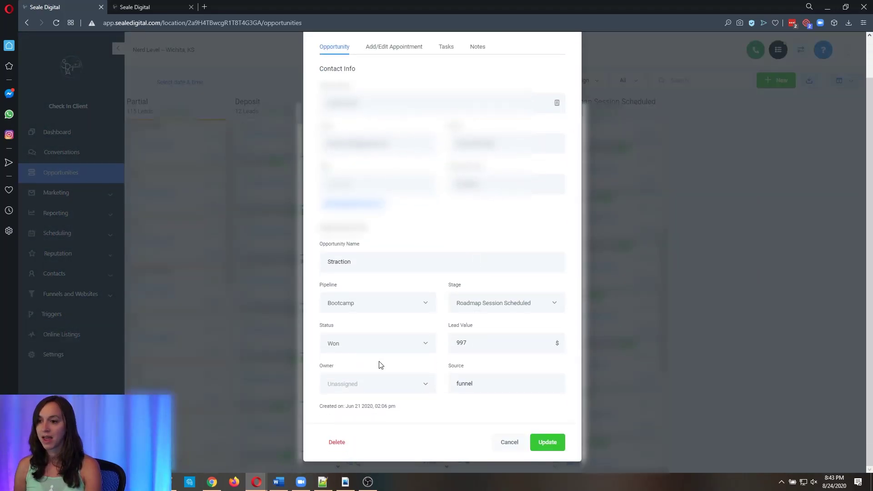
Save the Straction opportunity with status Won and go to the Triggers list.
click(367, 345)
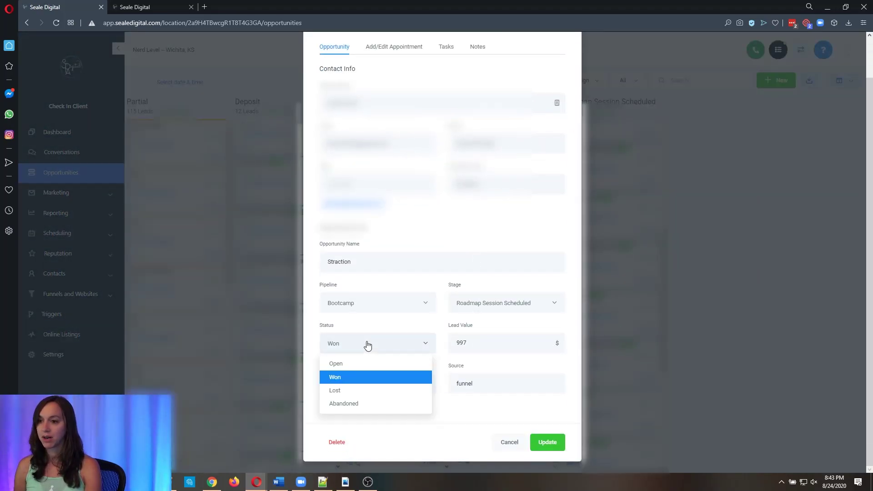
click(351, 381)
click(560, 447)
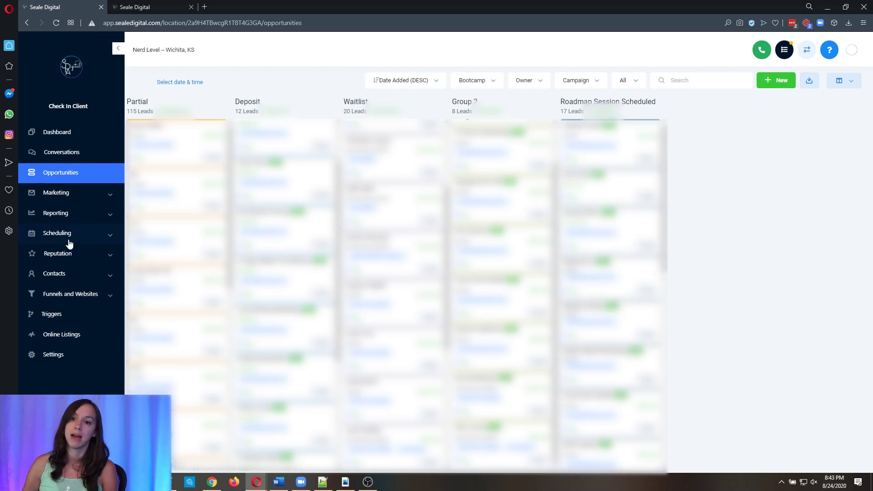
click(52, 315)
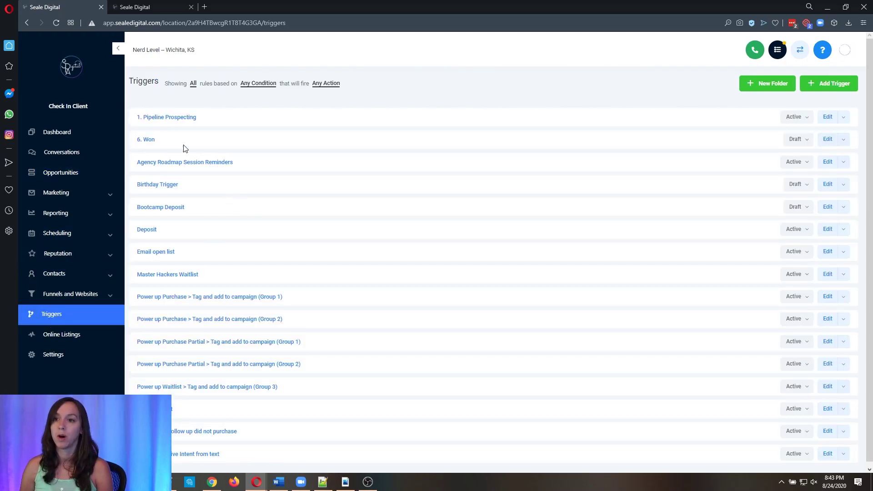
Review the 6. Won trigger's pipeline-stage rule, then return to the Opportunities board.
click(148, 140)
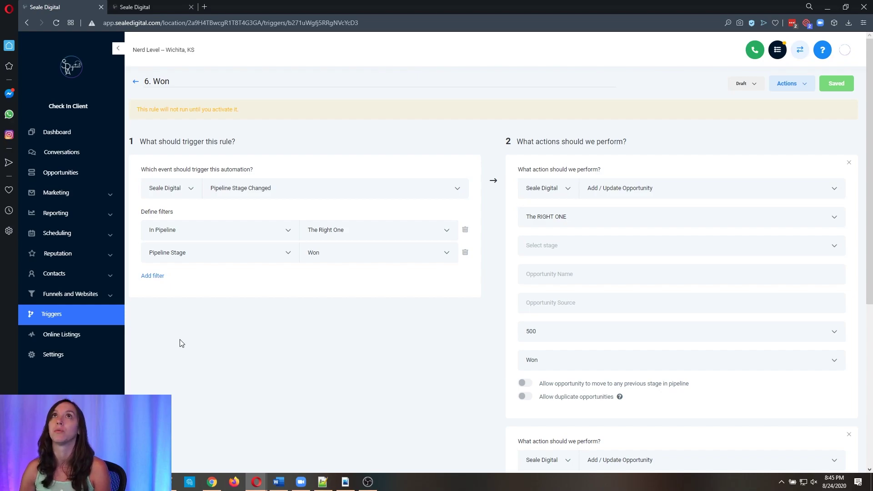
click(88, 172)
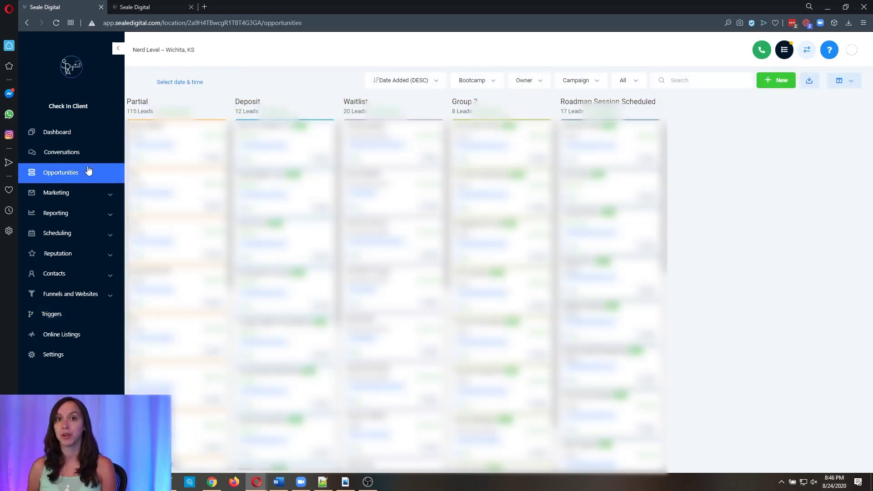
View the GHL Partial Bootcamp Group 2 campaign under Marketing > Campaigns, then return to Triggers.
click(64, 193)
click(66, 216)
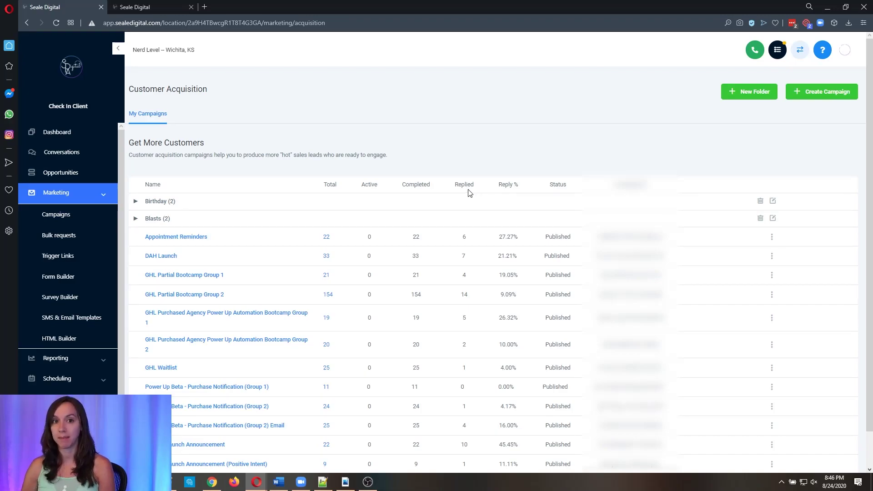
scroll(467, 193, down, 1)
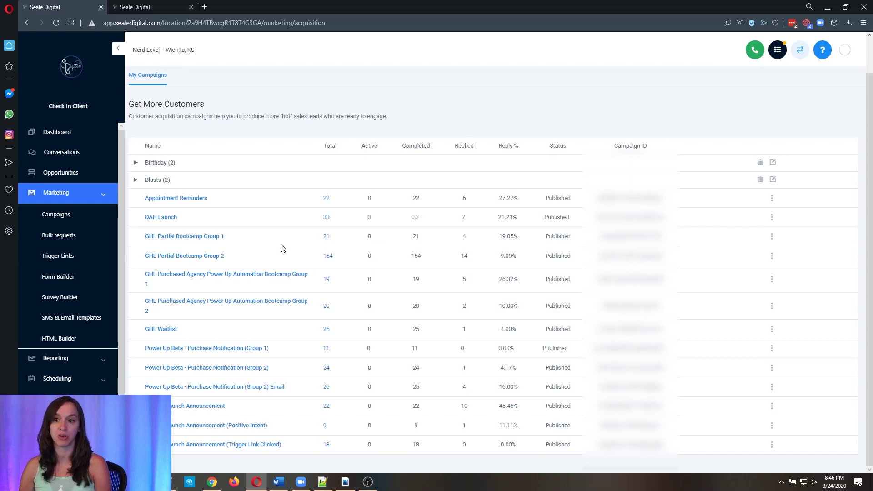
click(215, 256)
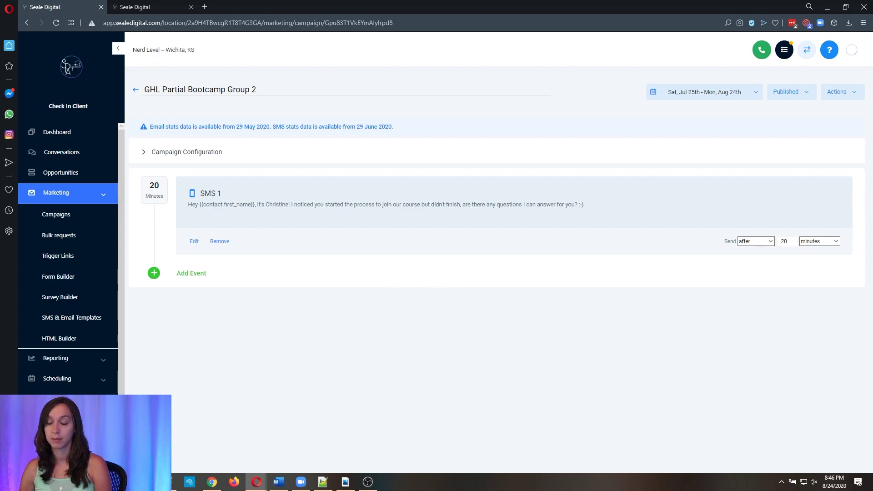
click(57, 399)
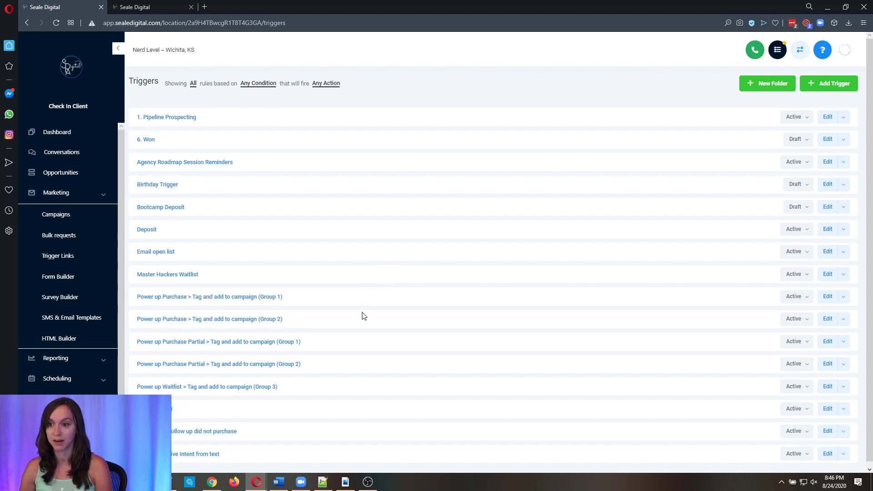
click(285, 365)
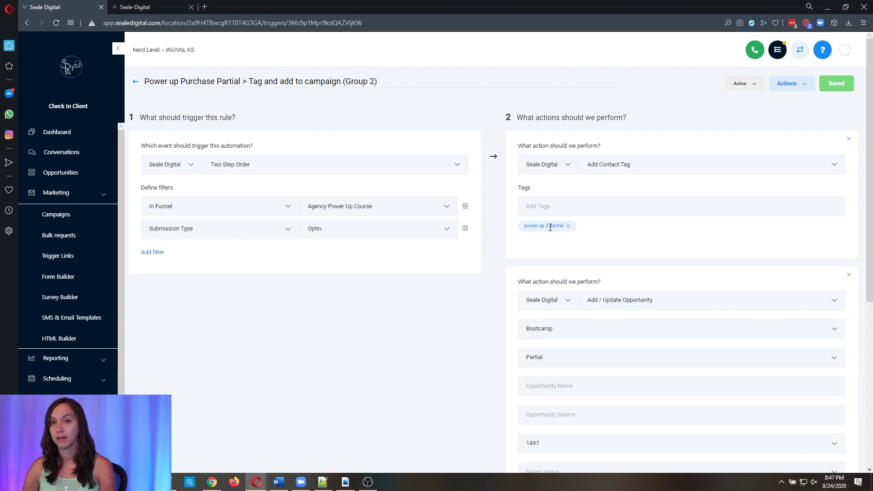
scroll(655, 230, down, 3)
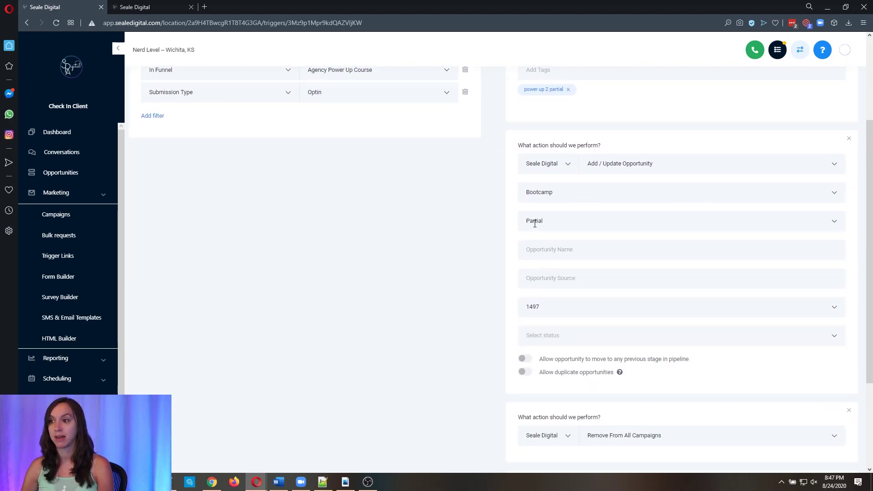
scroll(546, 216, down, 3)
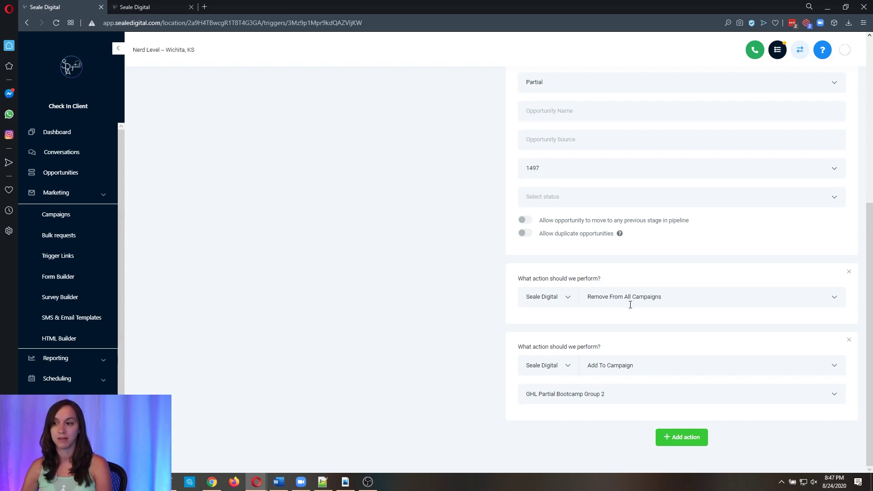
scroll(631, 305, up, 6)
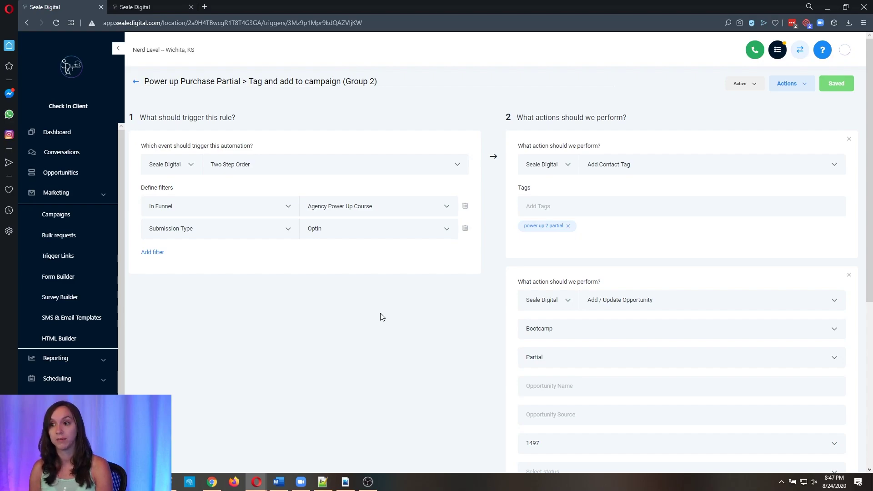
click(135, 83)
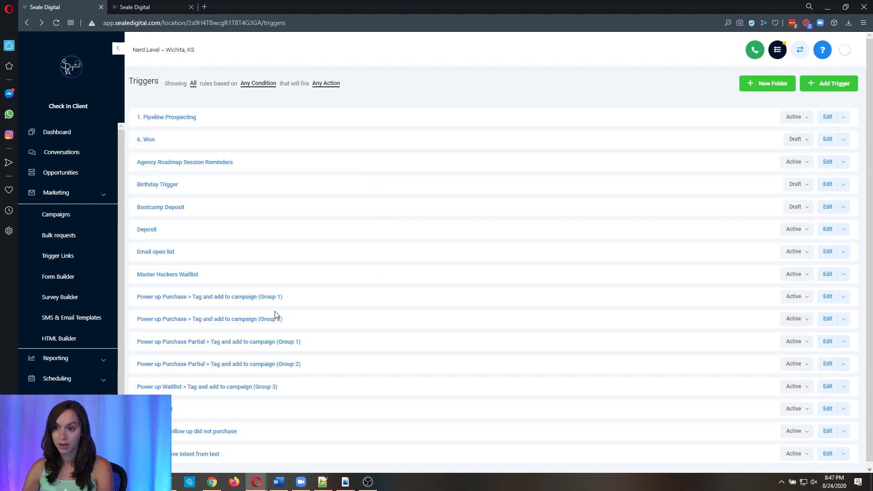
Open the Power up Purchase Group 2 trigger and keep its submission type filter on Sale.
click(248, 321)
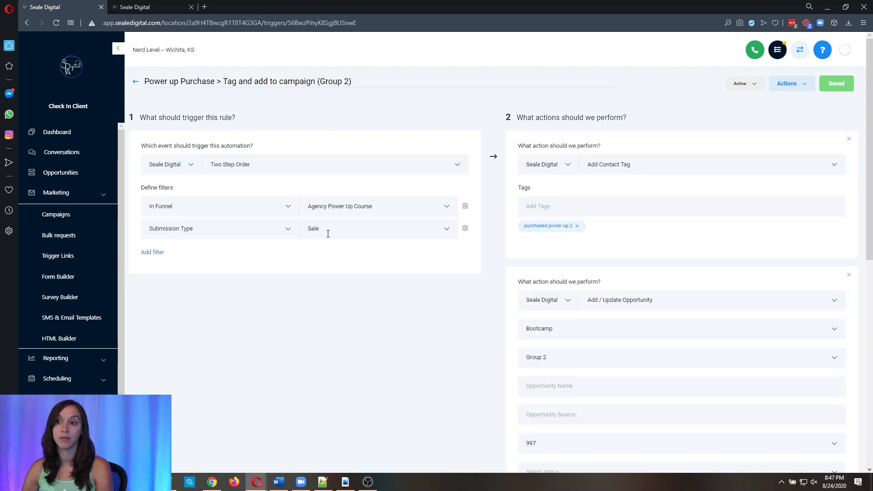
click(309, 228)
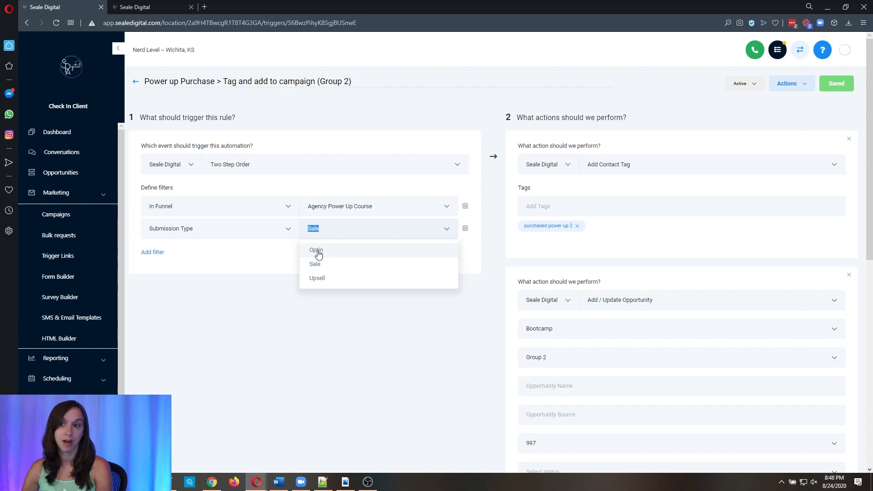
click(231, 290)
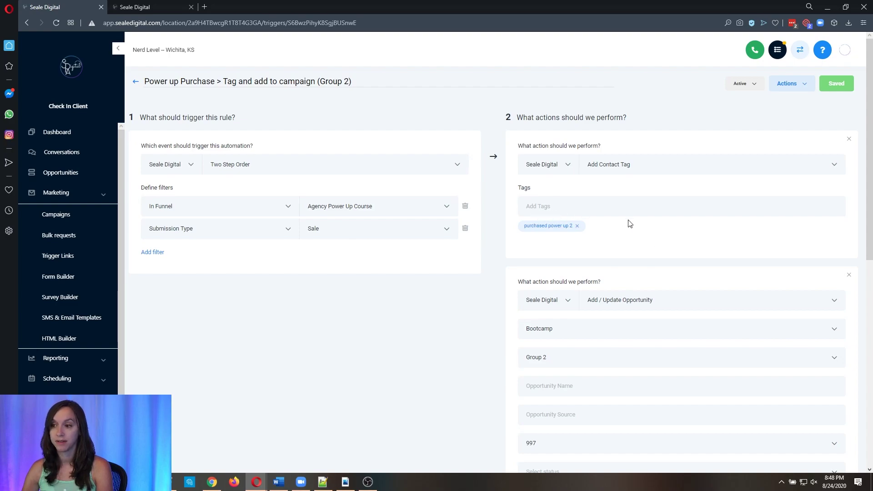
Review the trigger's actions, including the Bootcamp Group 2 opportunity valued at 997.
scroll(627, 222, down, 2)
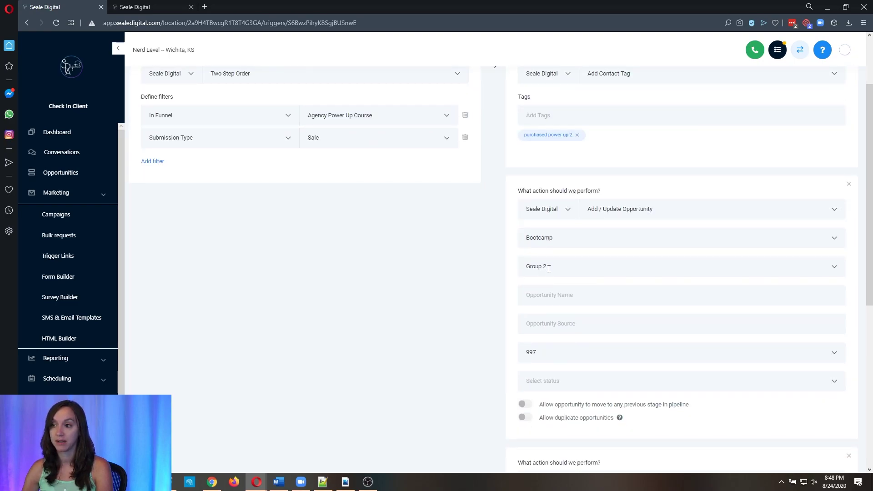
scroll(610, 271, down, 4)
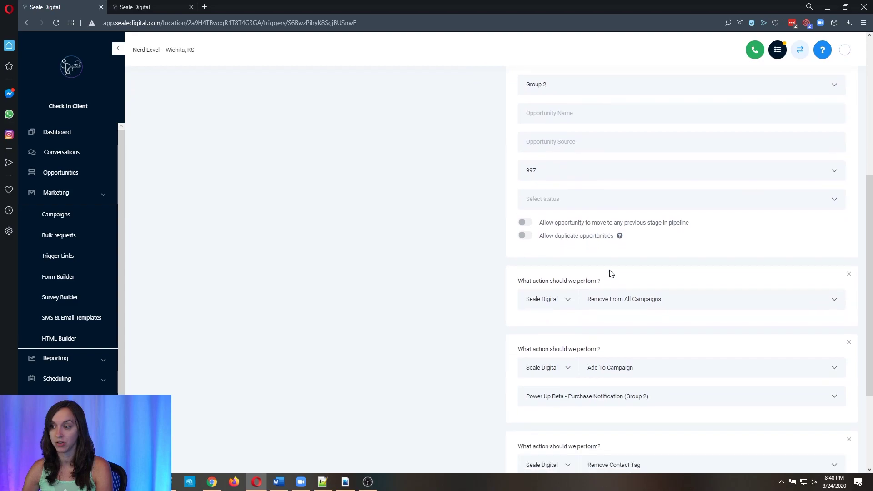
scroll(621, 275, down, 1)
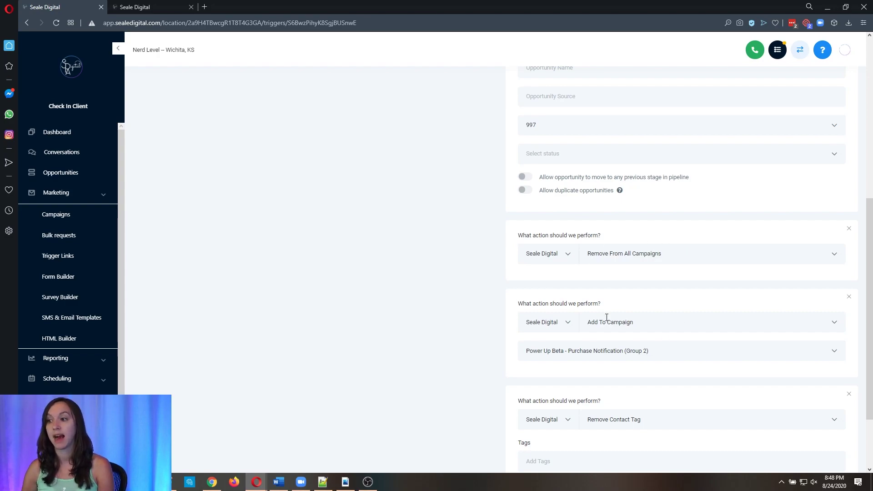
scroll(699, 335, down, 2)
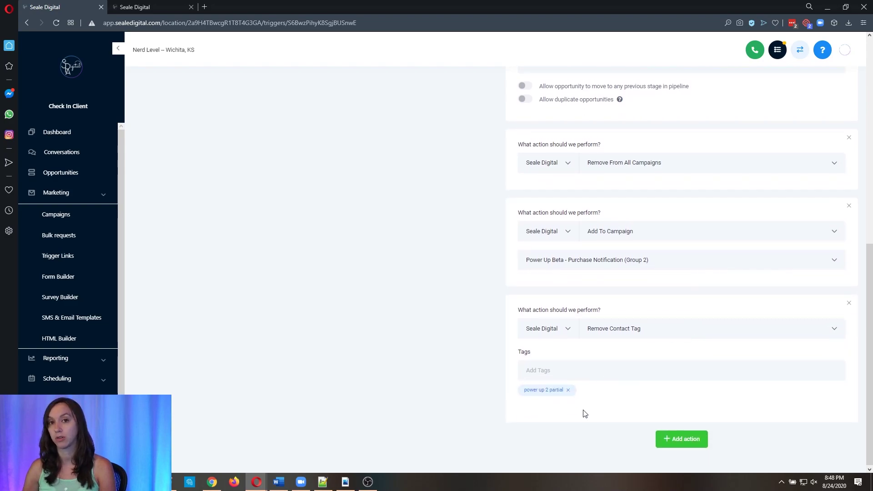
scroll(430, 350, up, 7)
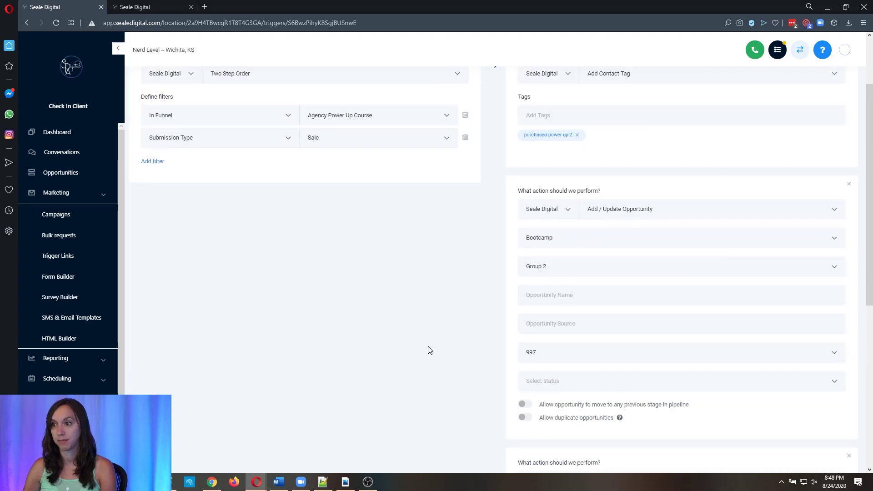
scroll(429, 350, up, 2)
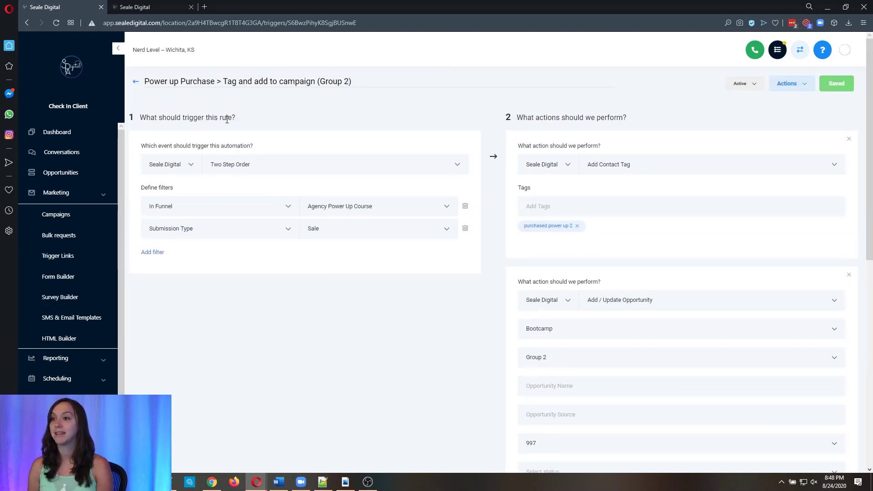